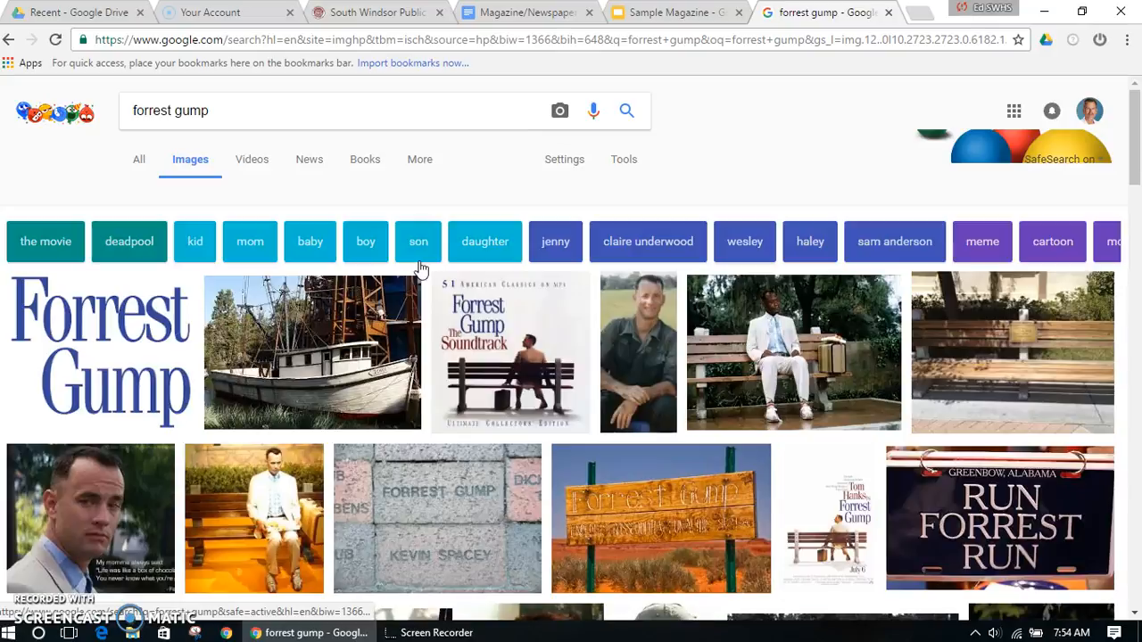
Step: Open the blue Forrest Gump title image from the search results at full size and copy it
click(103, 337)
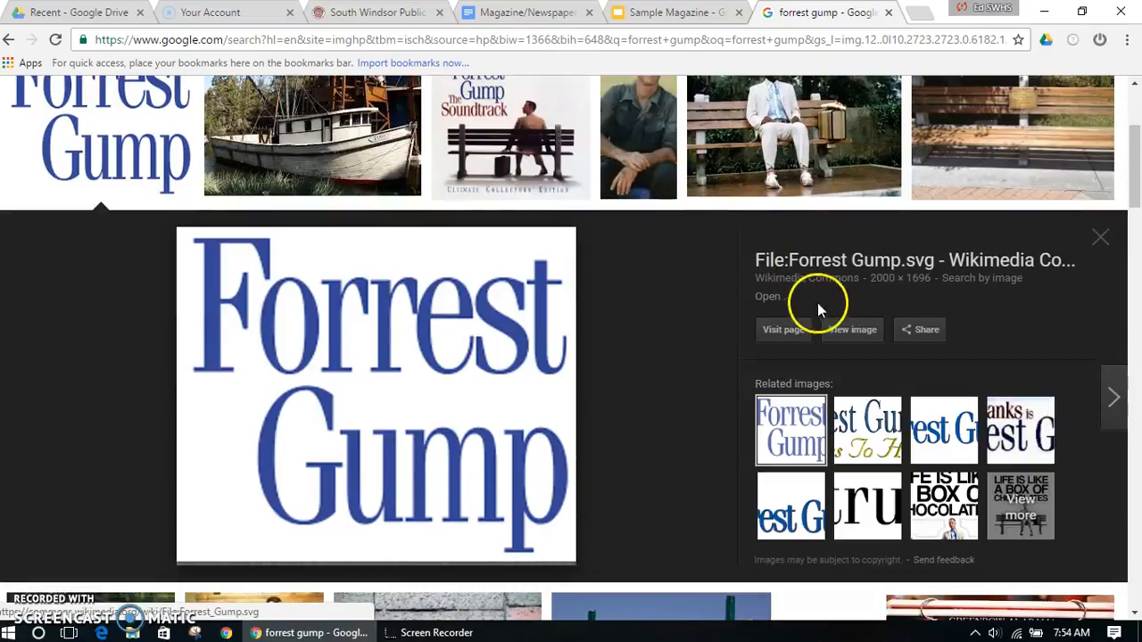
click(853, 330)
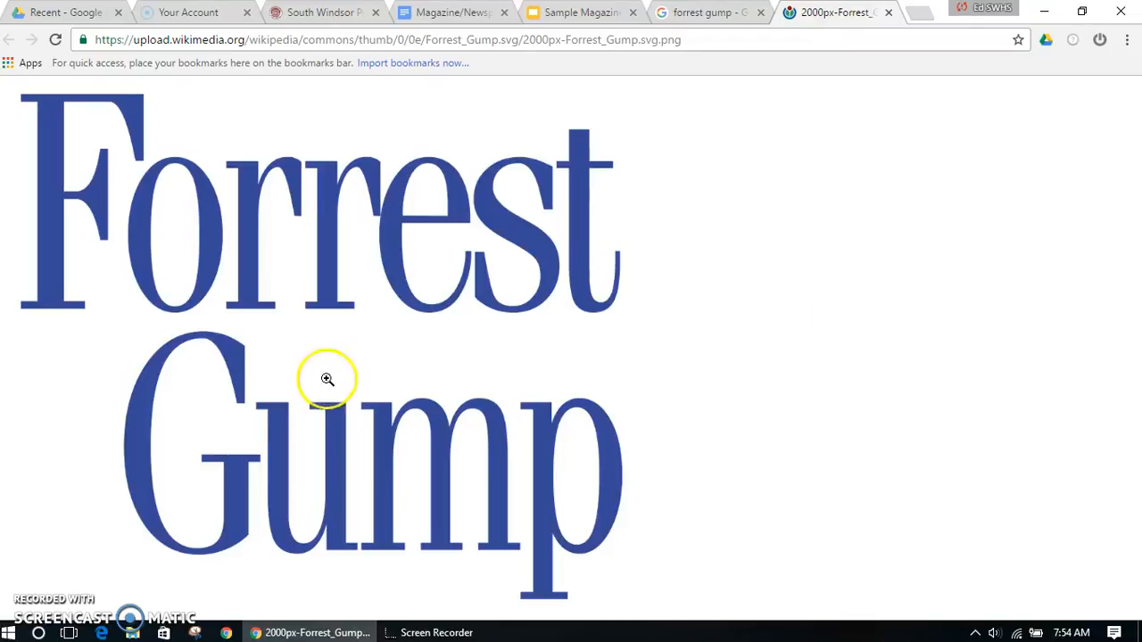
right_click(274, 370)
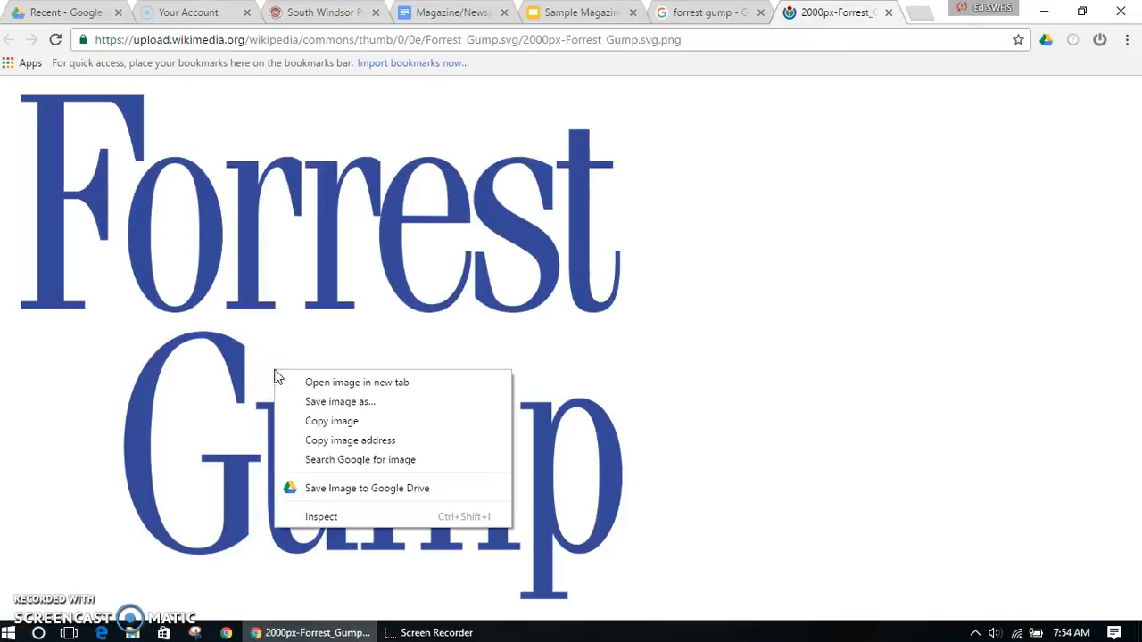
click(332, 421)
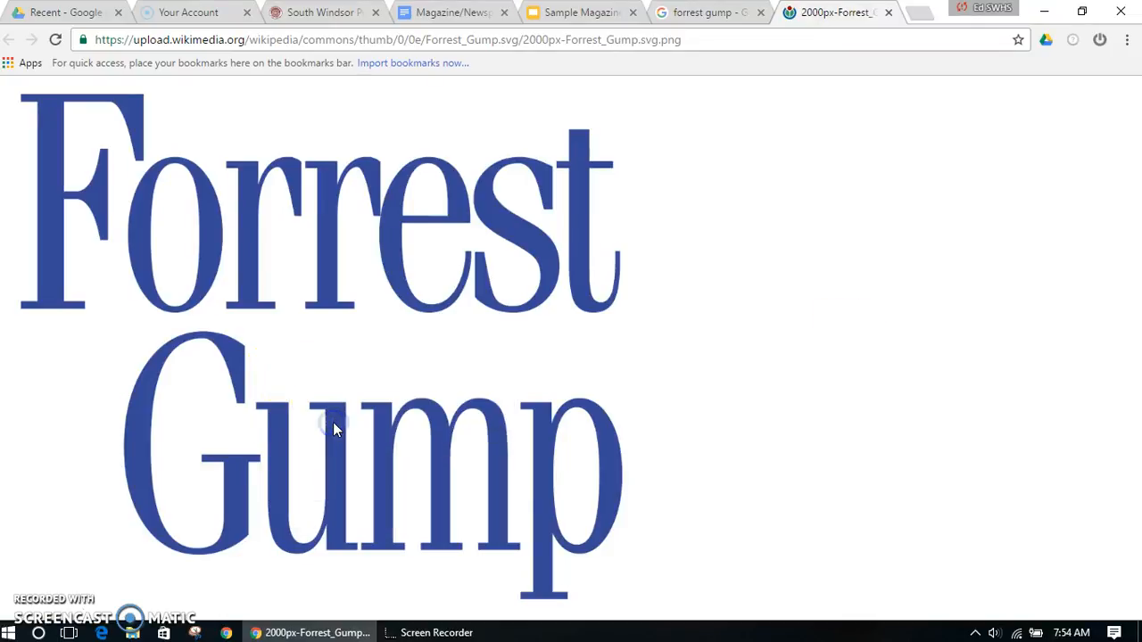
Step: Paste the copied title image onto the first slide of Sample Magazine and shrink it to roughly half the slide's width
click(594, 15)
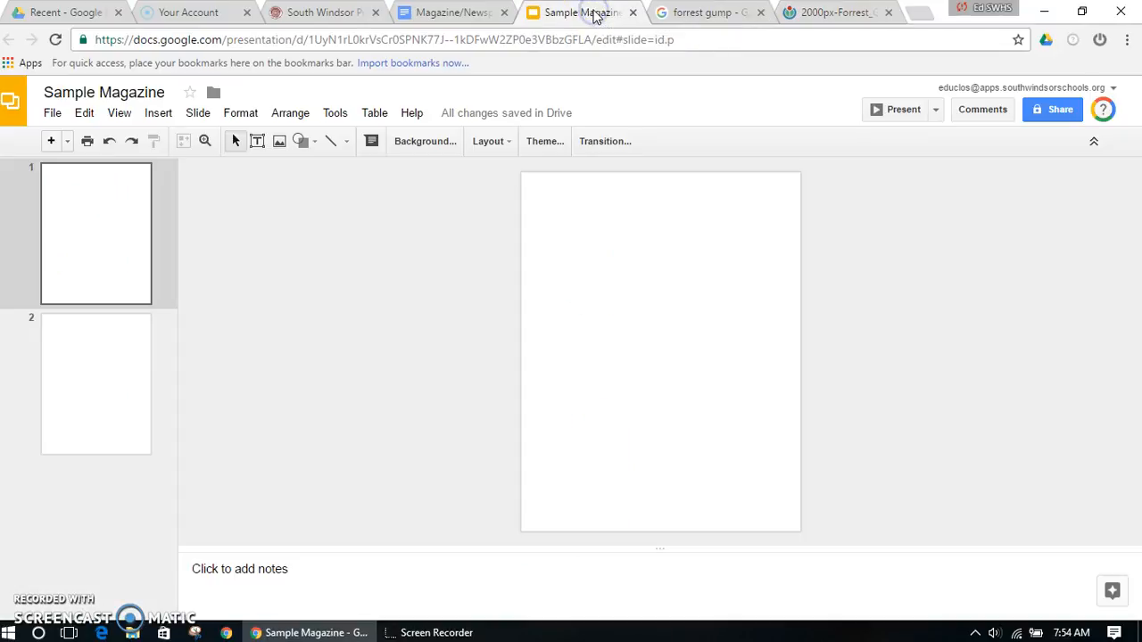
click(585, 273)
right_click(585, 273)
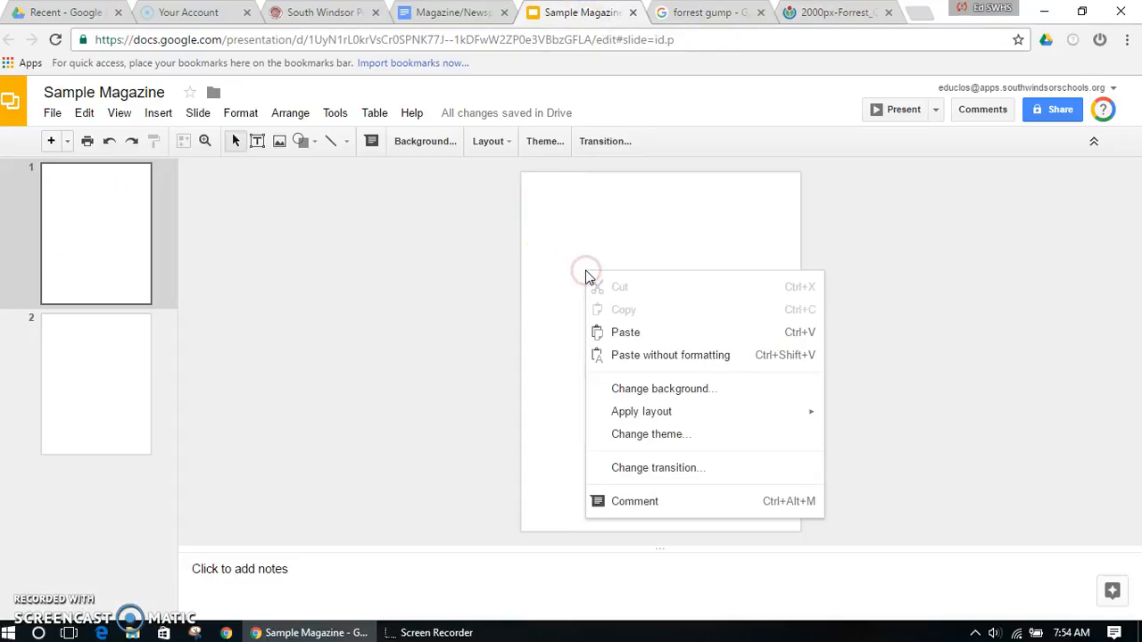
click(607, 333)
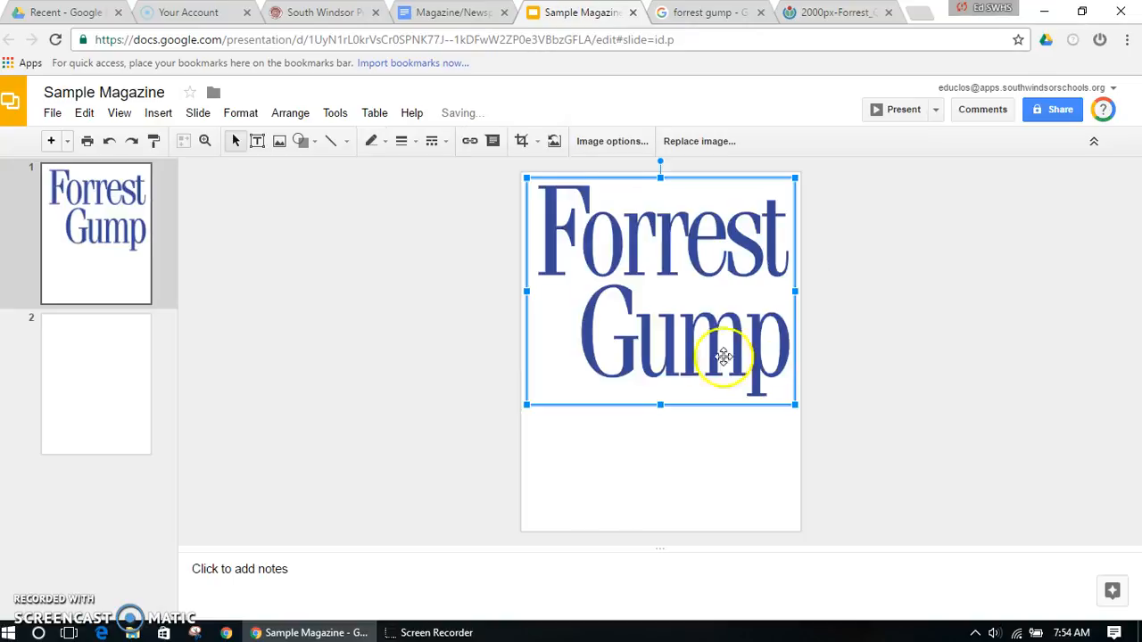
drag(793, 402, 635, 303)
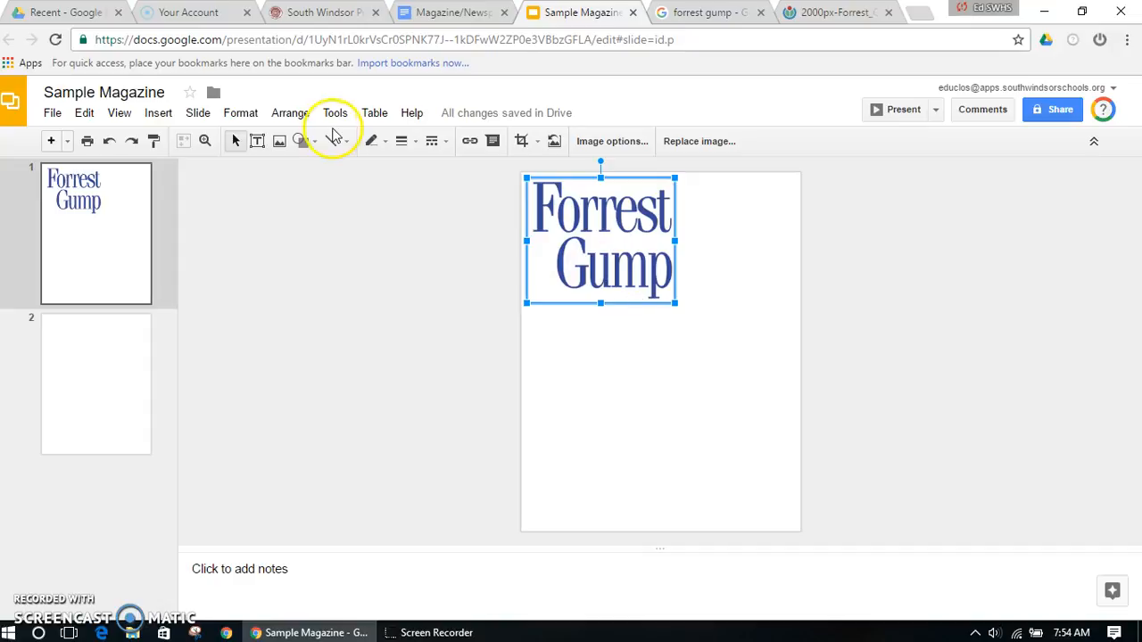
Step: Add a text box beside the Forrest Gump logo containing "Tom Hanks as an Interloper in History", copied from the Magazine/Newspaper Projects document
click(256, 142)
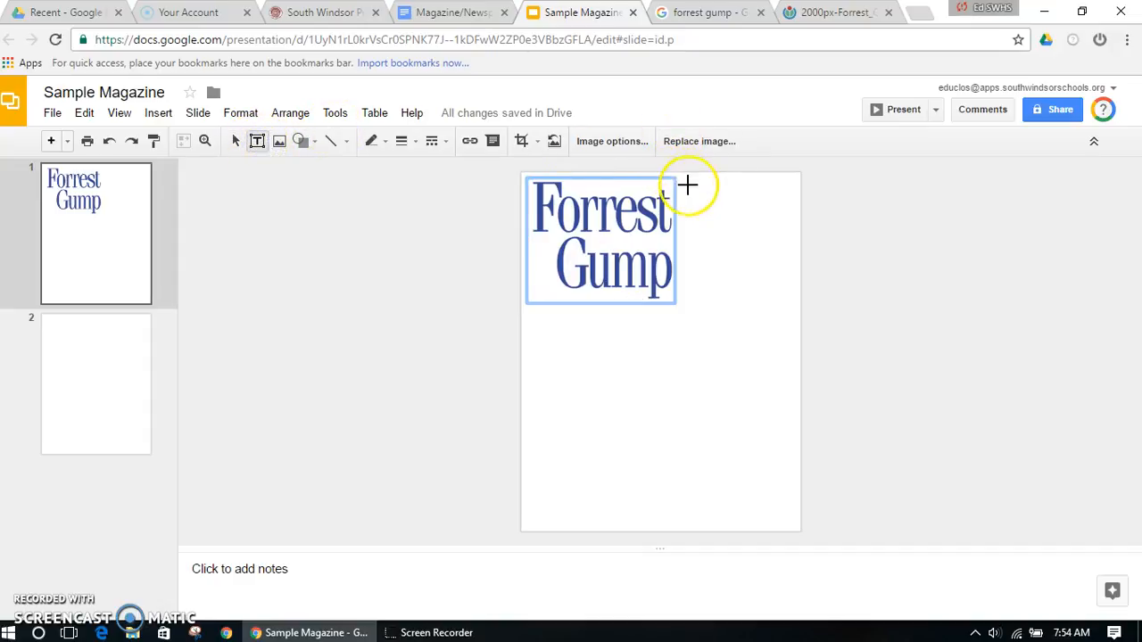
drag(687, 199, 782, 302)
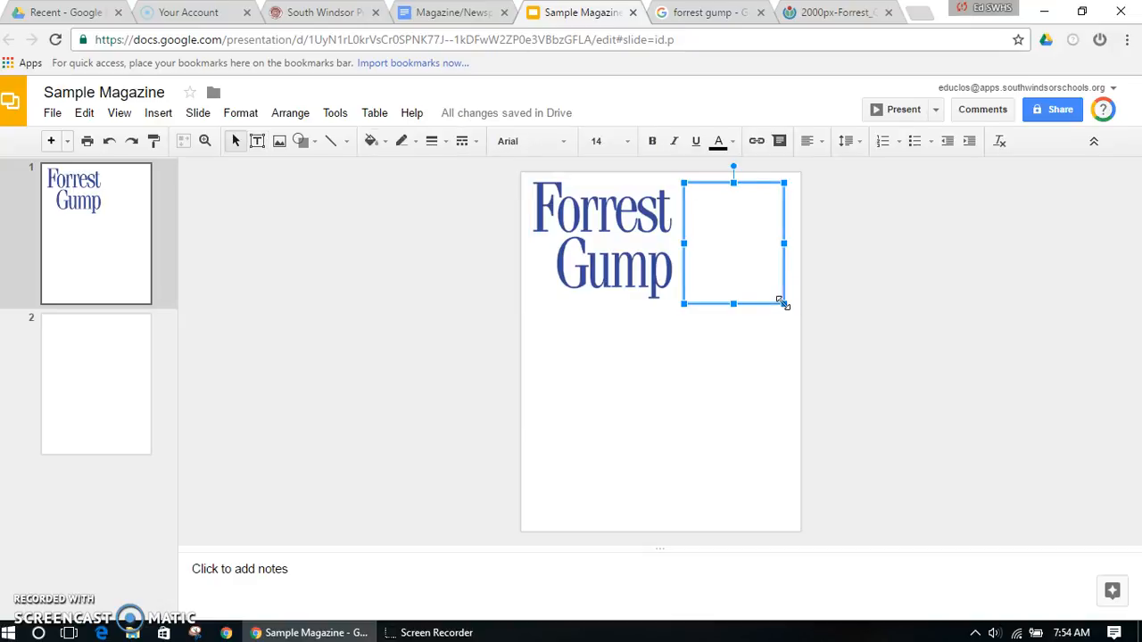
click(444, 15)
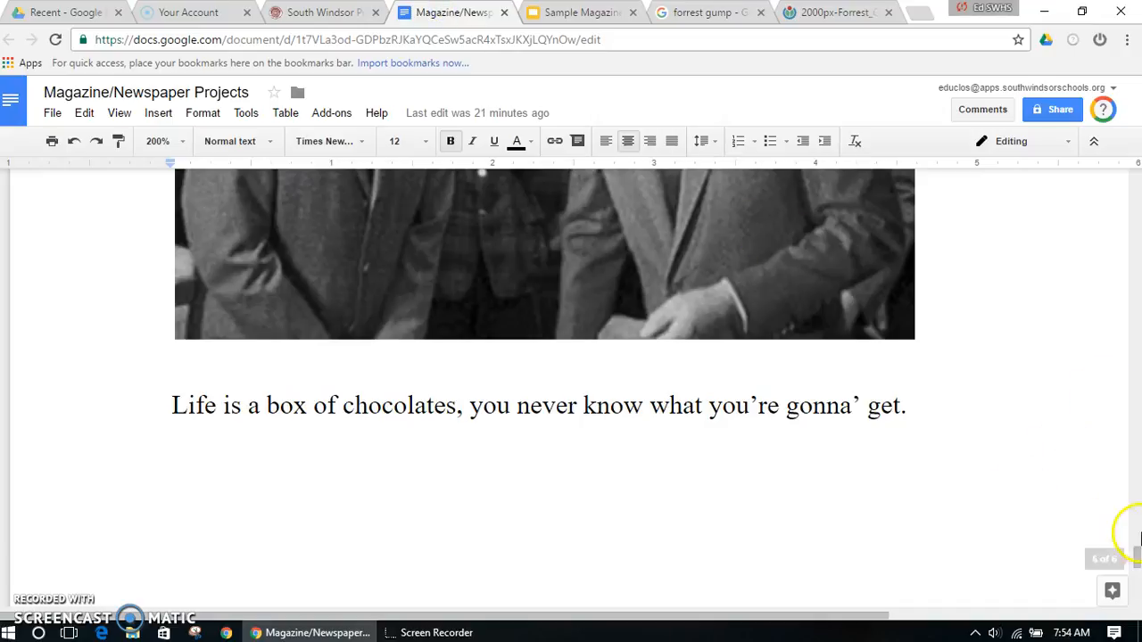
drag(1138, 559, 1136, 277)
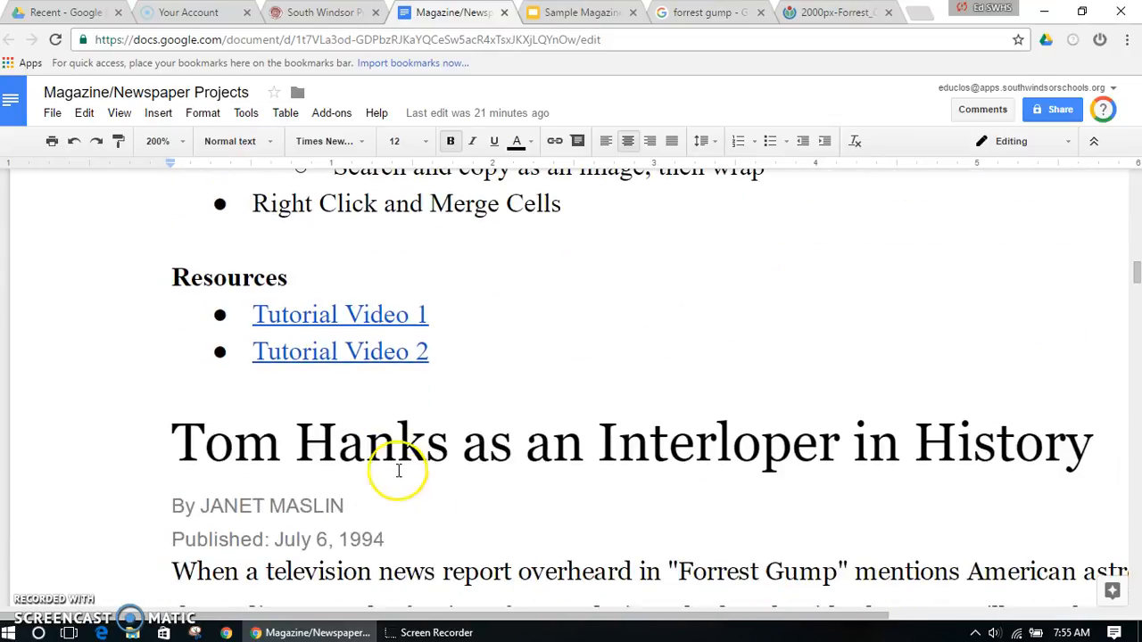
click(170, 438)
drag(170, 438, 978, 441)
key(ctrl+c)
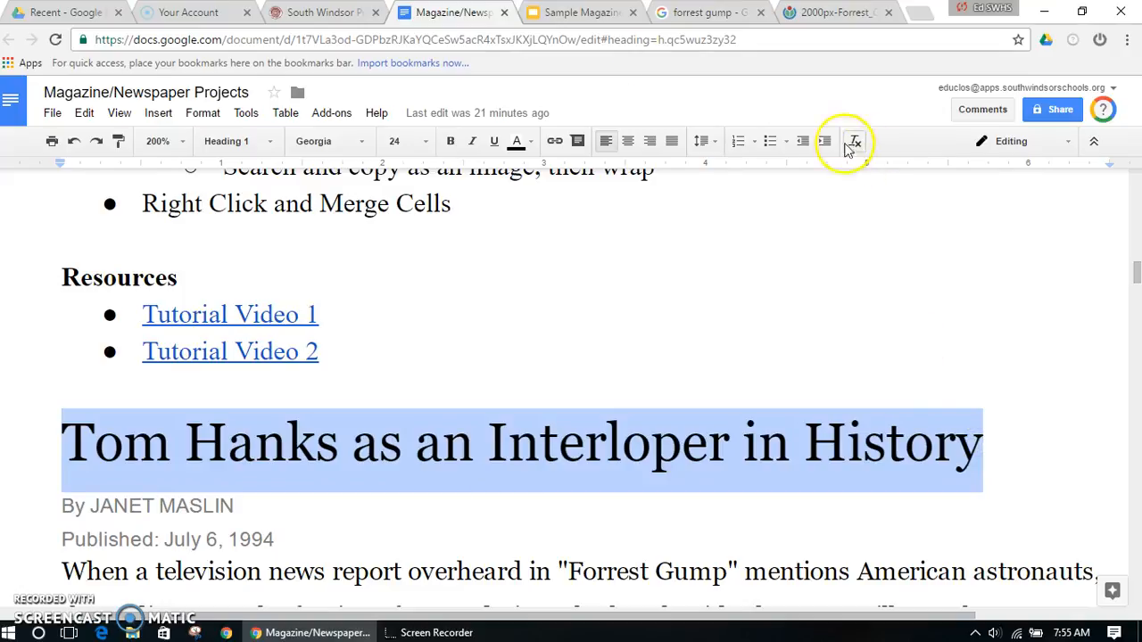
click(548, 13)
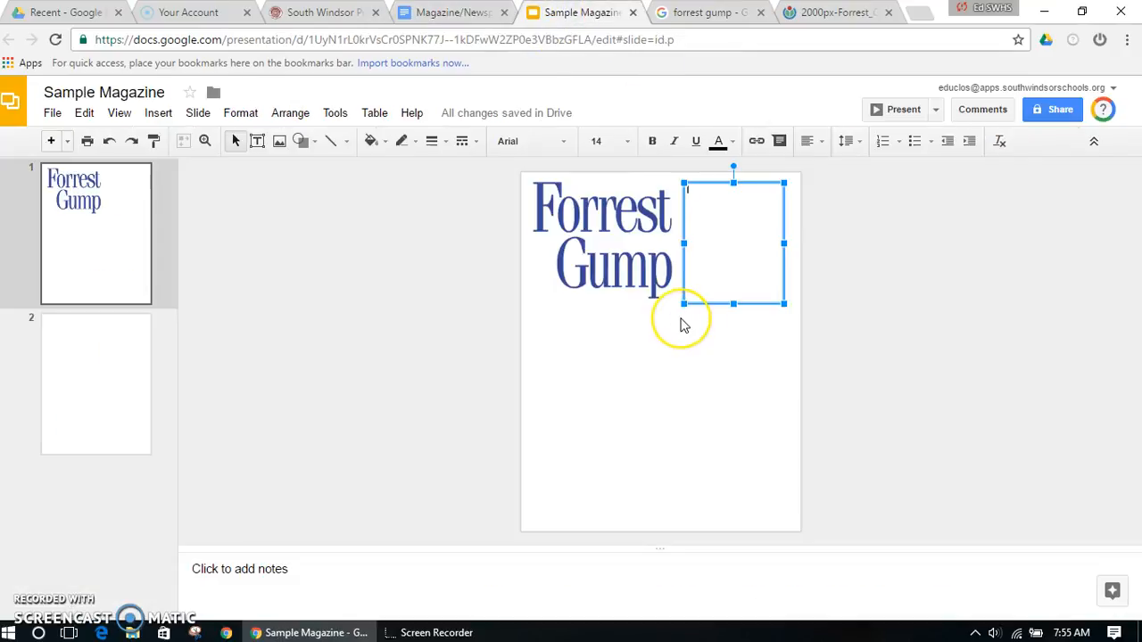
key(ctrl+v)
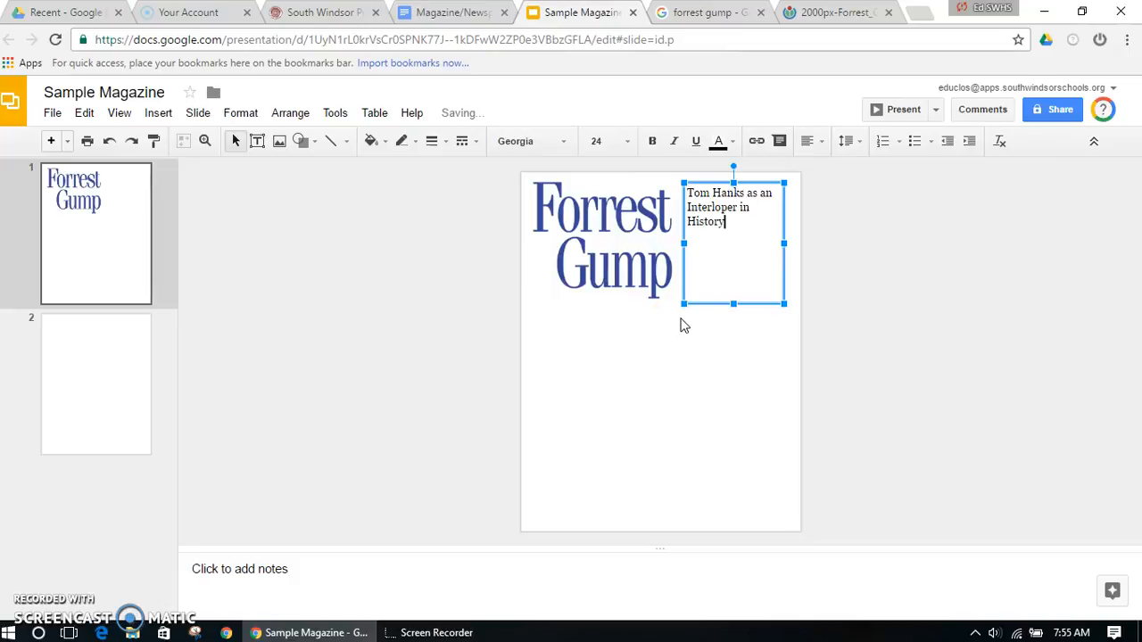
Step: Set the headline text's font size to 36
drag(732, 225, 681, 190)
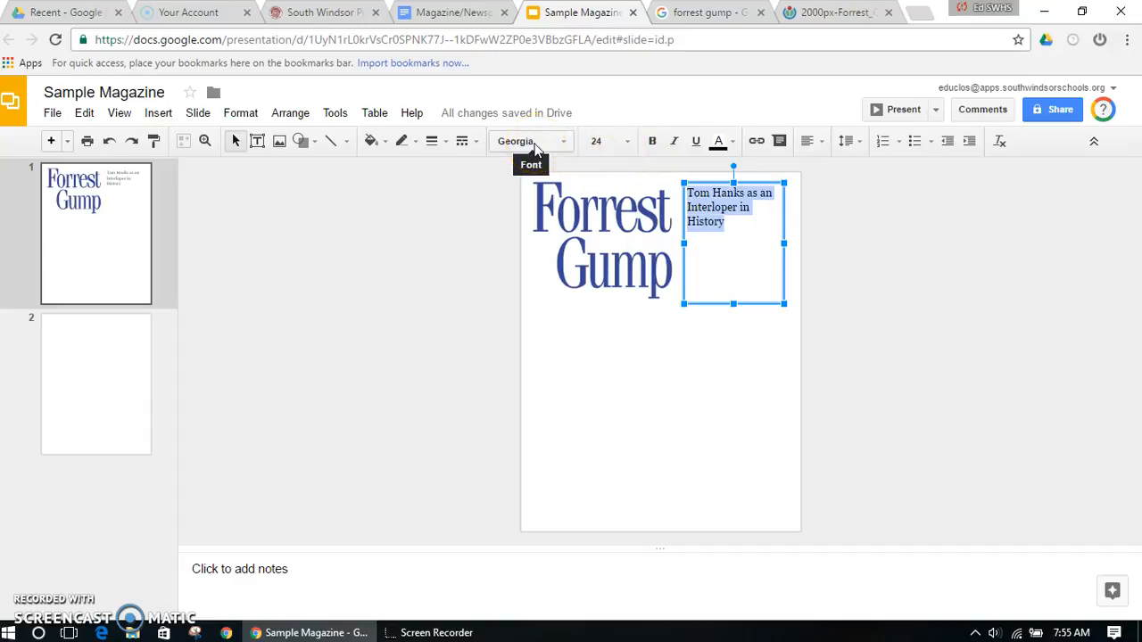
click(627, 142)
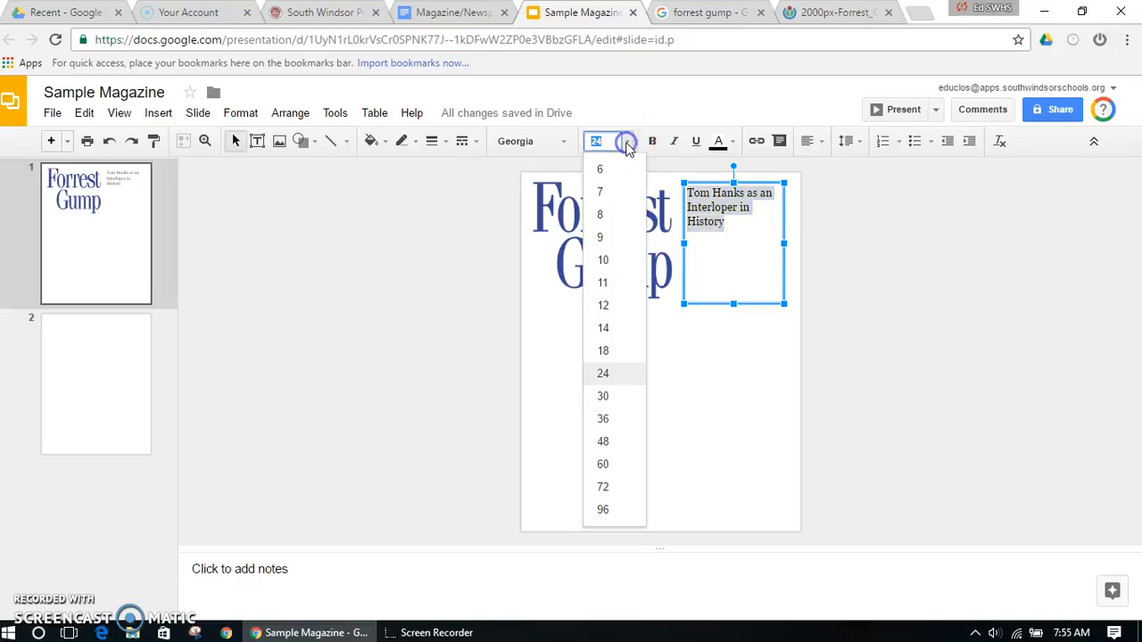
click(607, 396)
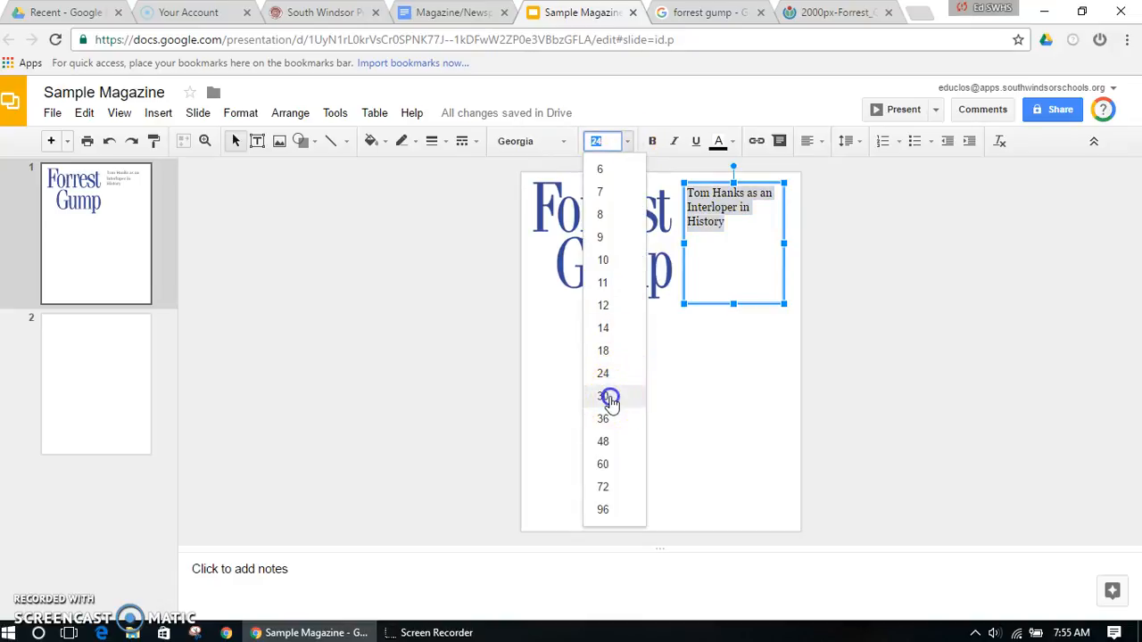
click(625, 144)
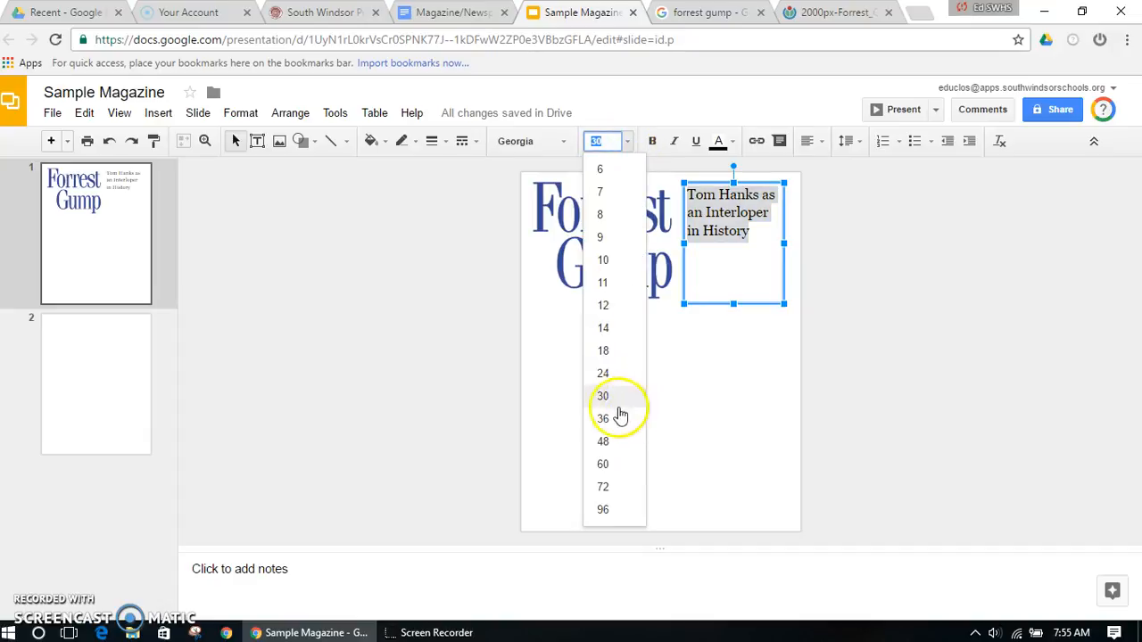
click(604, 420)
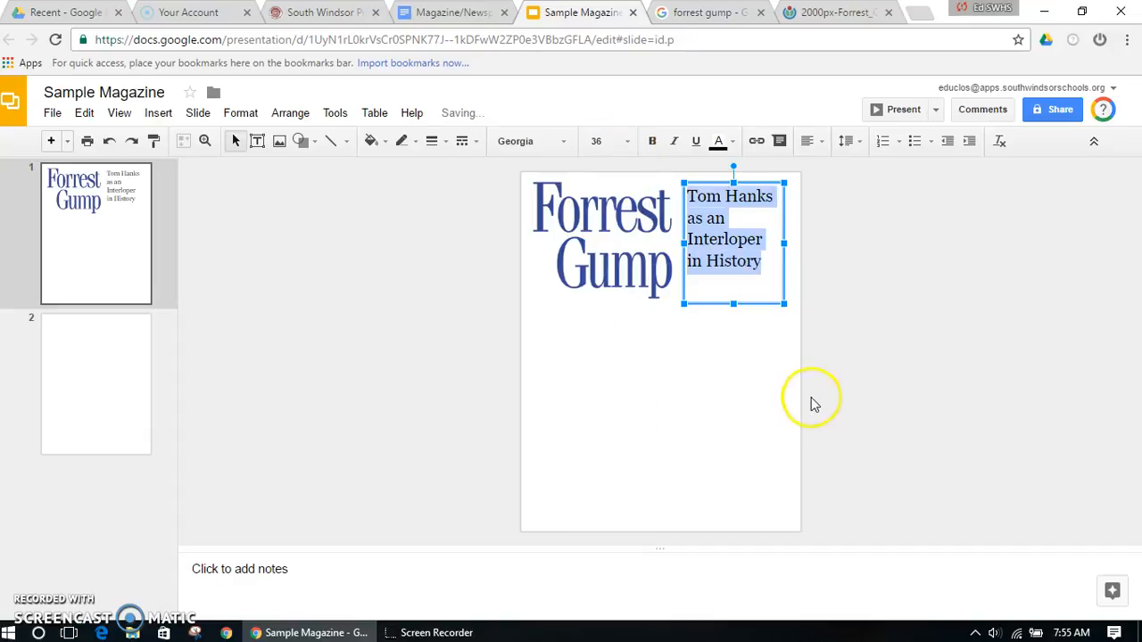
click(741, 359)
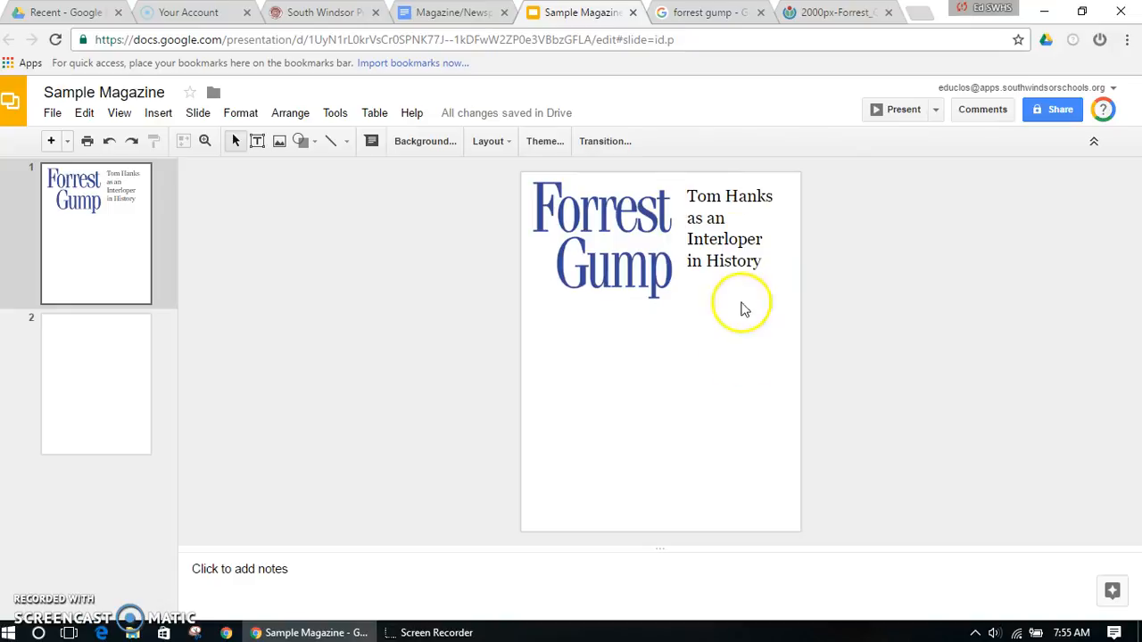
Step: Shorten the headline text box from its lower edge so it fits closely around the text
click(731, 262)
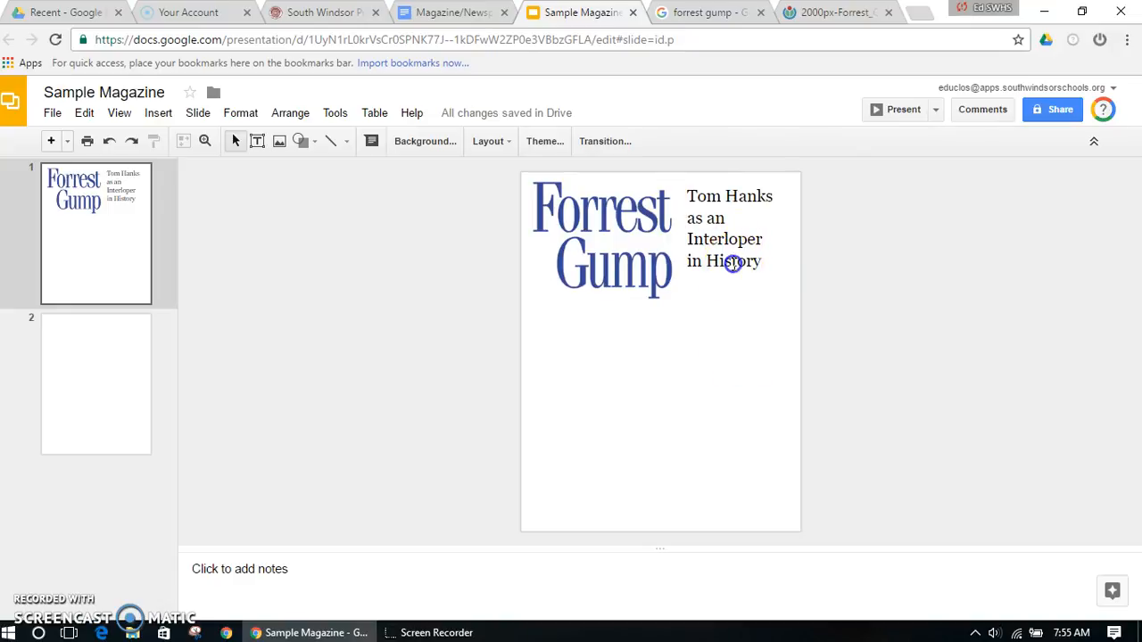
click(633, 244)
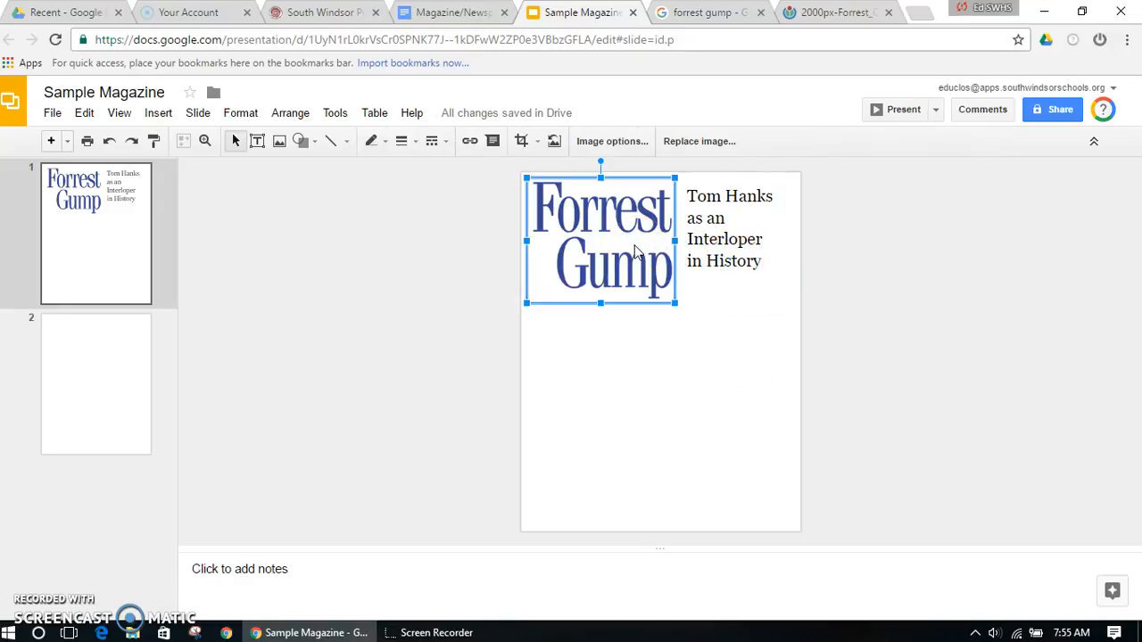
click(726, 256)
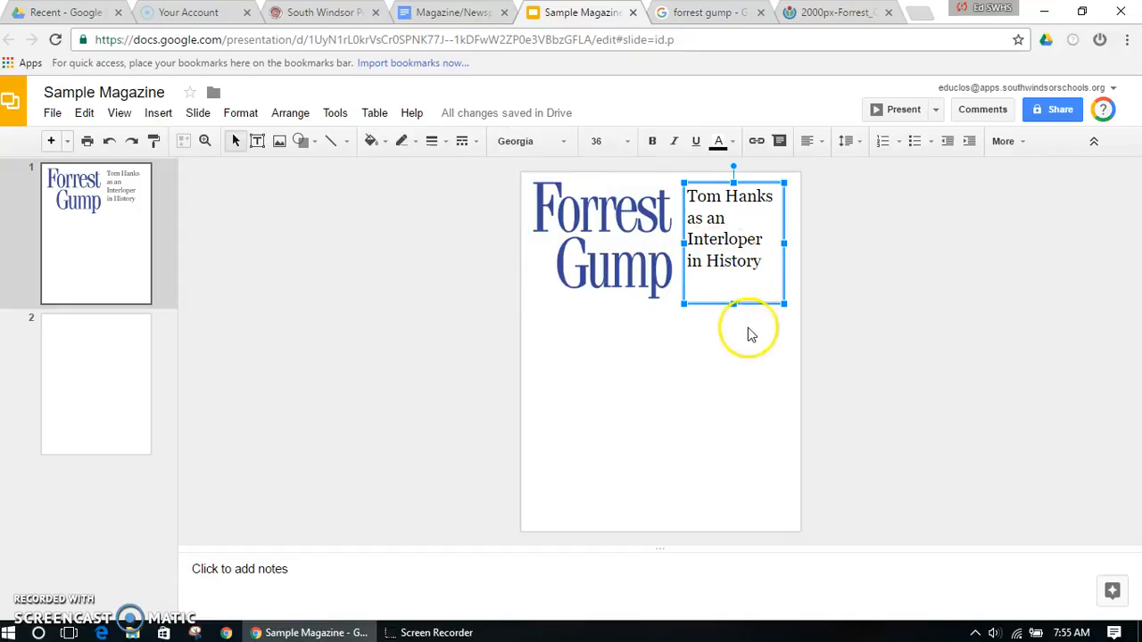
drag(733, 304, 735, 281)
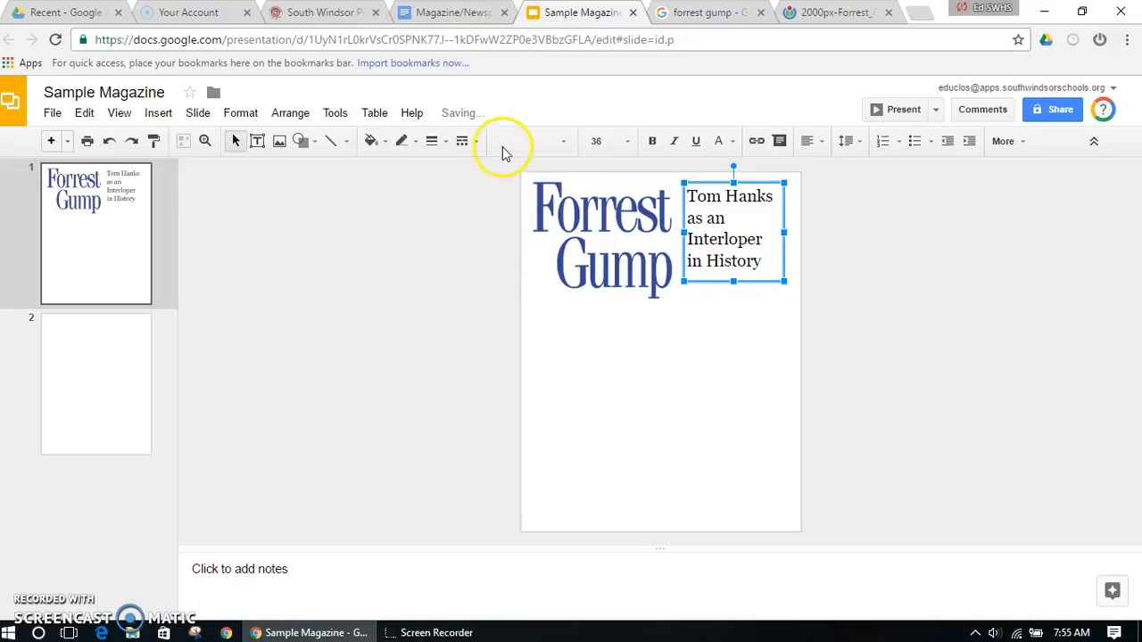
Step: Give the headline text box a red border and increase the border's line weight
click(403, 142)
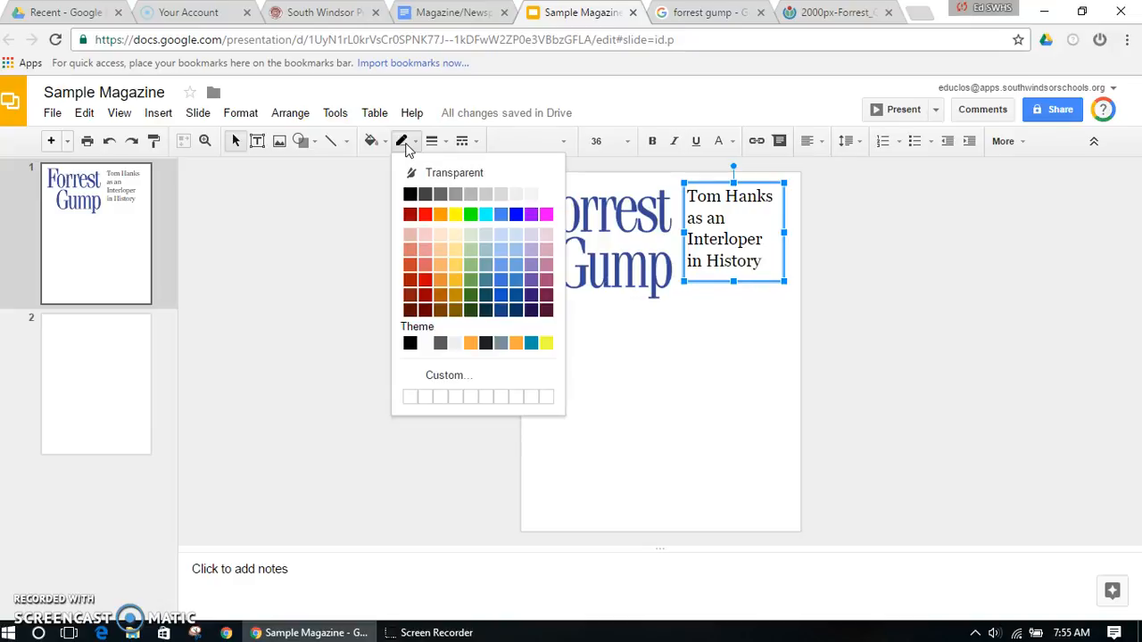
click(424, 282)
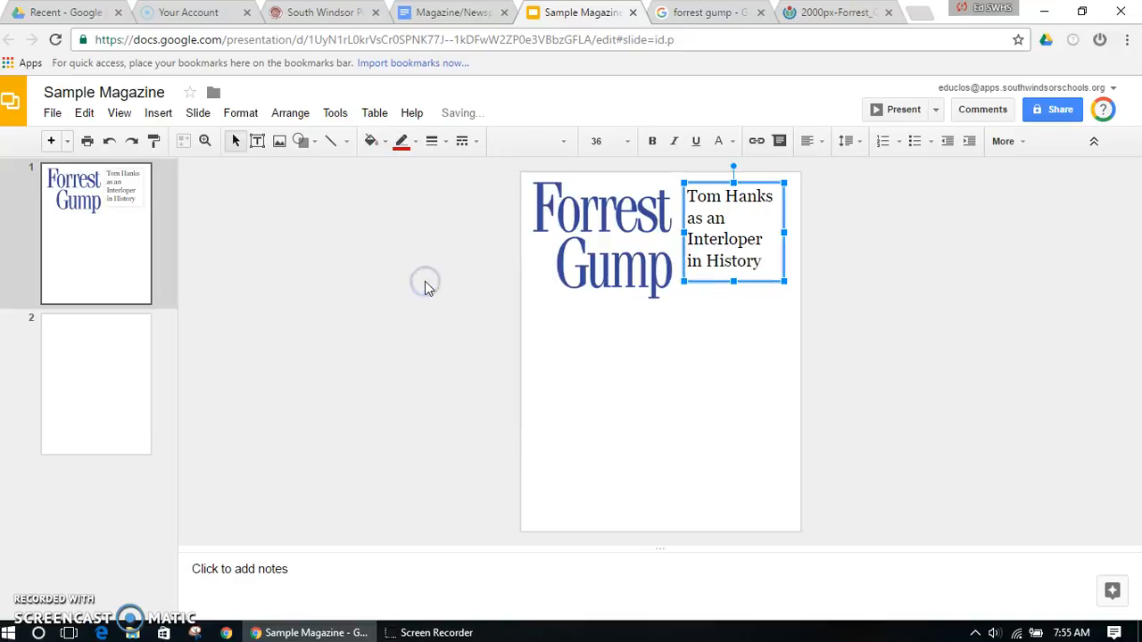
click(446, 147)
click(456, 220)
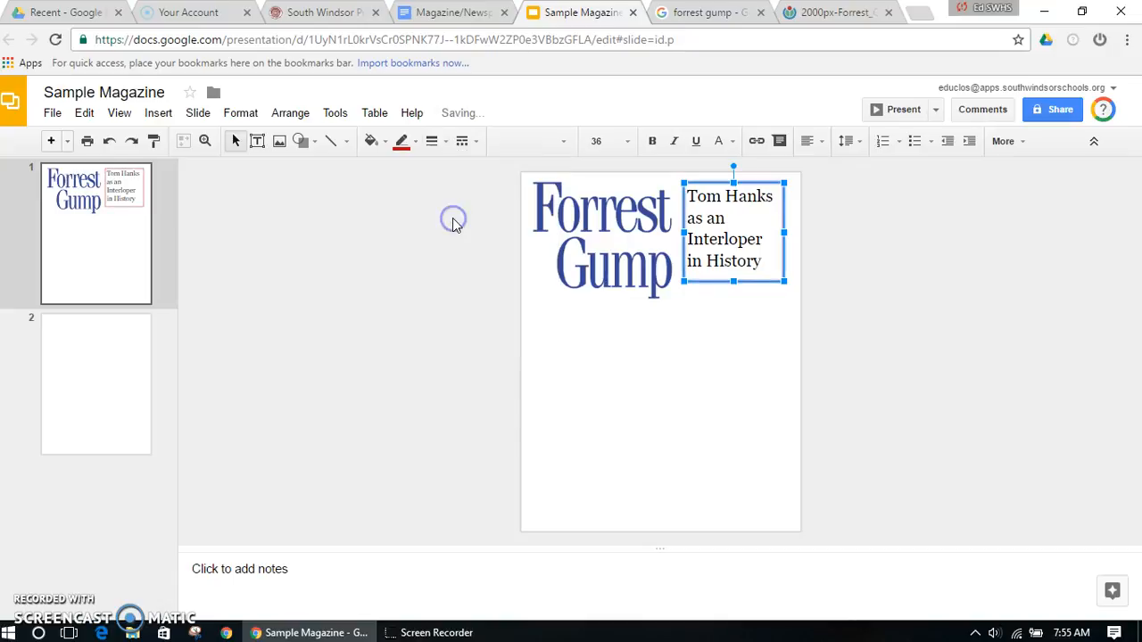
click(683, 359)
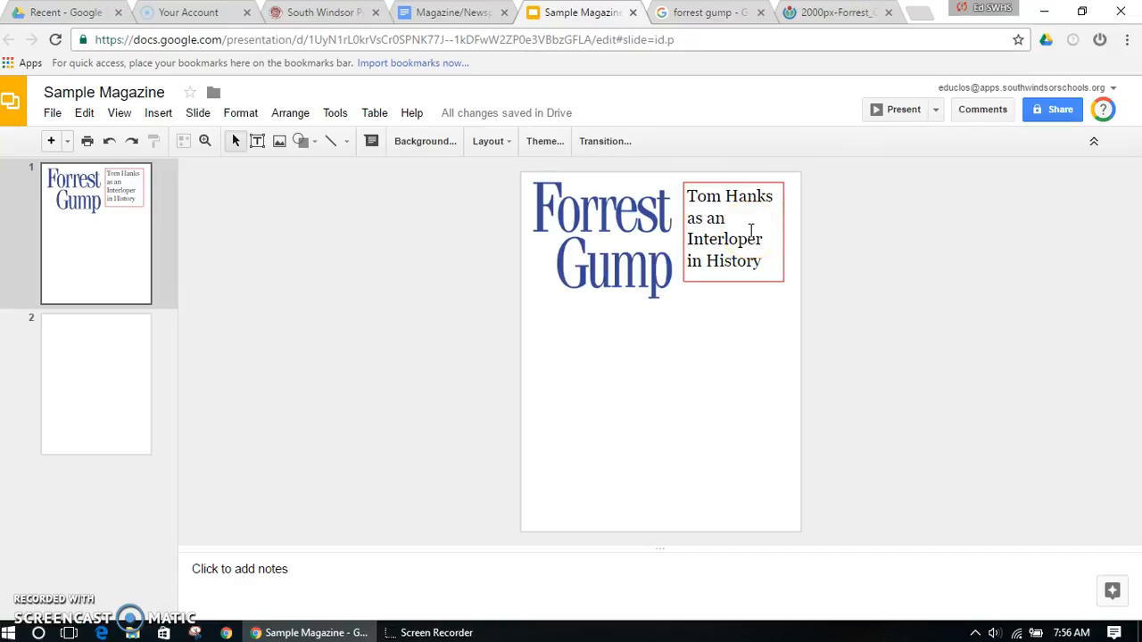
Step: Move the Forrest Gump logo slightly inward from the slide's corner, and nudge the headline box right and down beside it
click(626, 235)
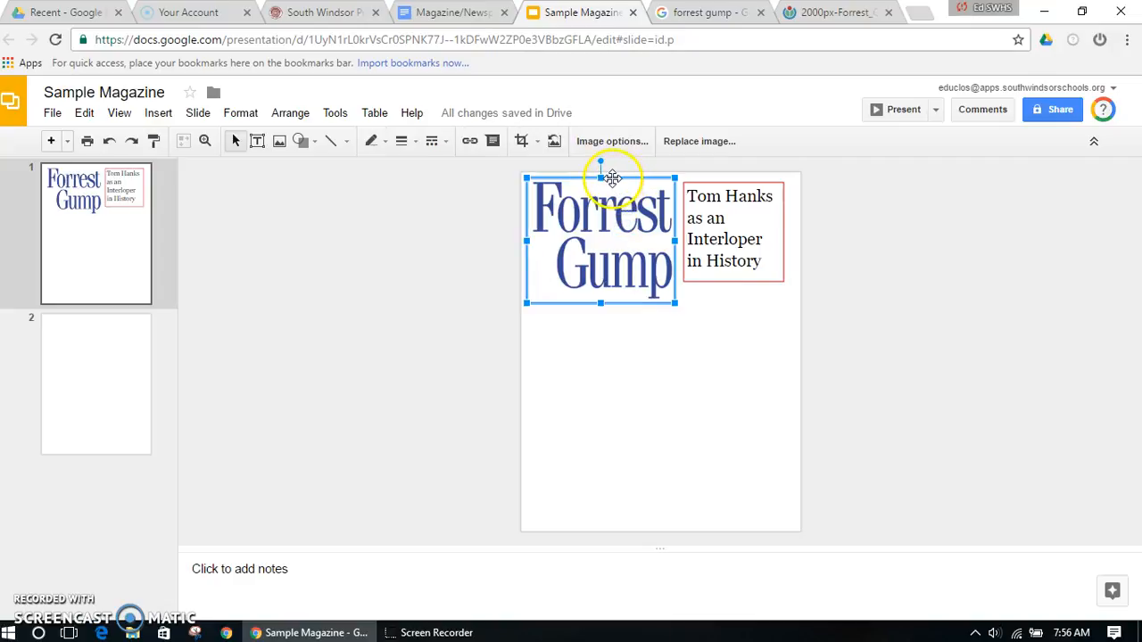
drag(612, 178, 620, 283)
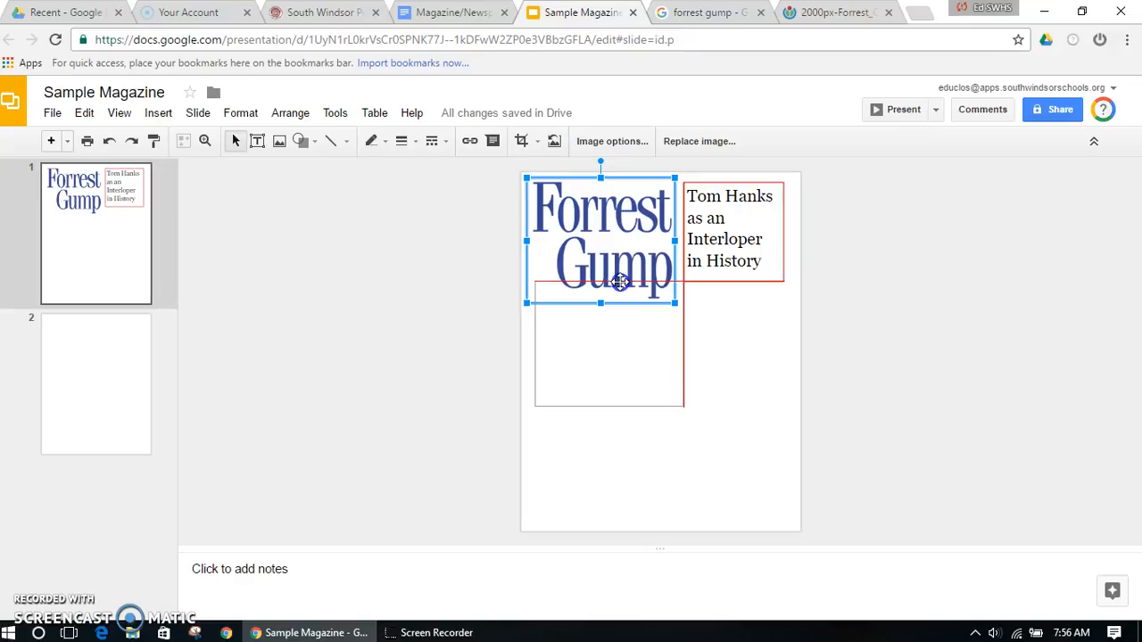
drag(622, 287, 619, 281)
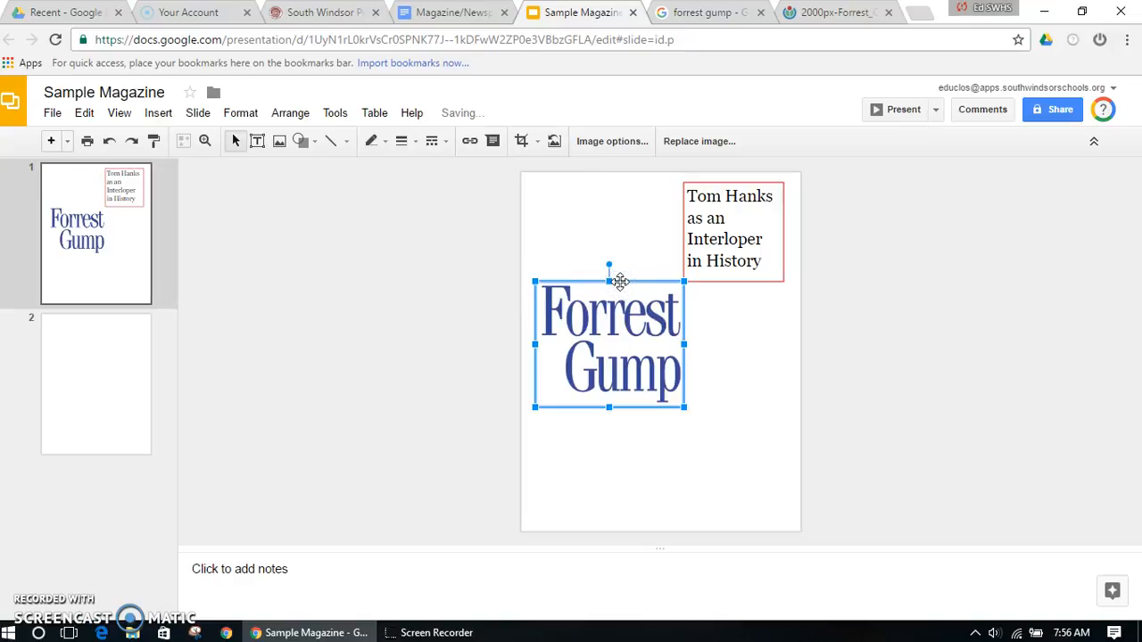
drag(620, 282, 617, 184)
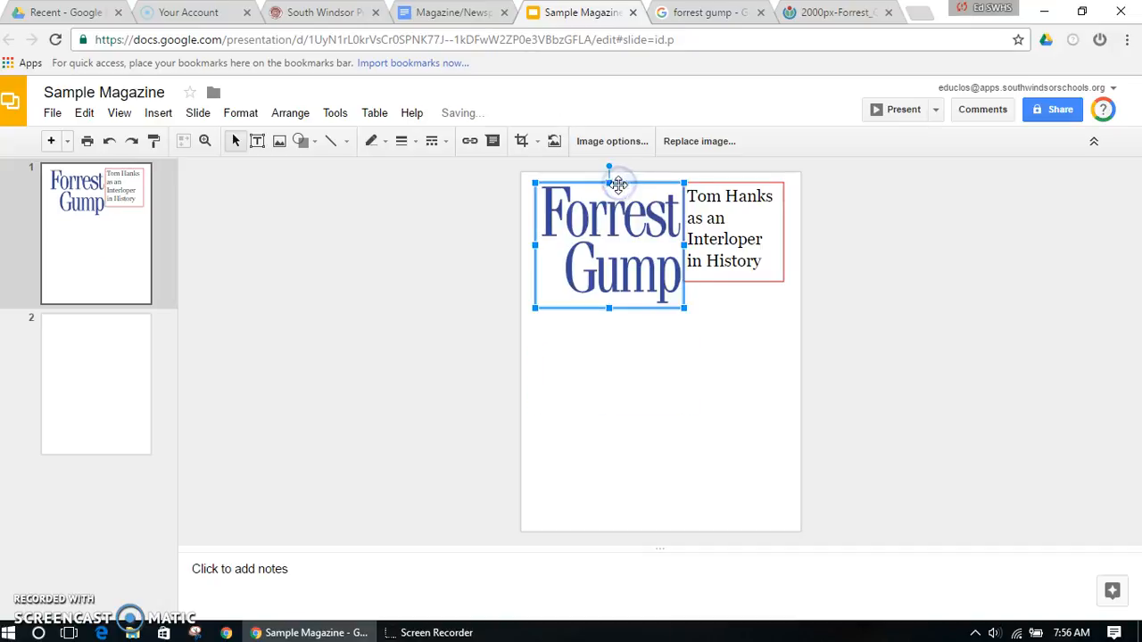
click(732, 211)
drag(757, 182, 771, 192)
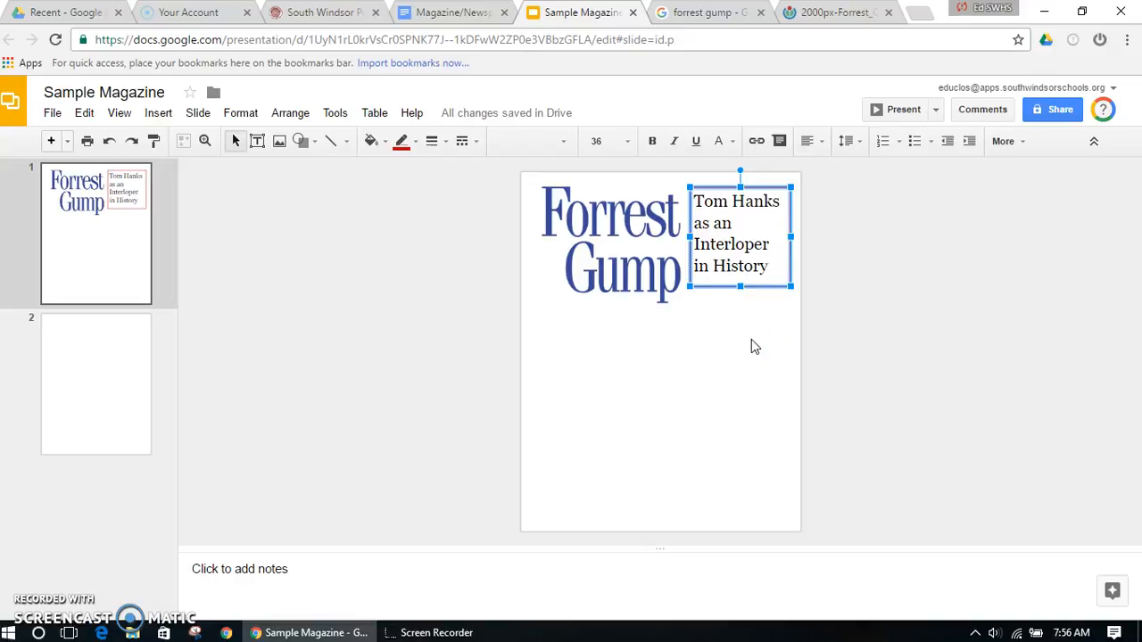
Step: Switch to the Magazine/Newspaper Projects document and select the black-and-white photo to copy it
click(446, 14)
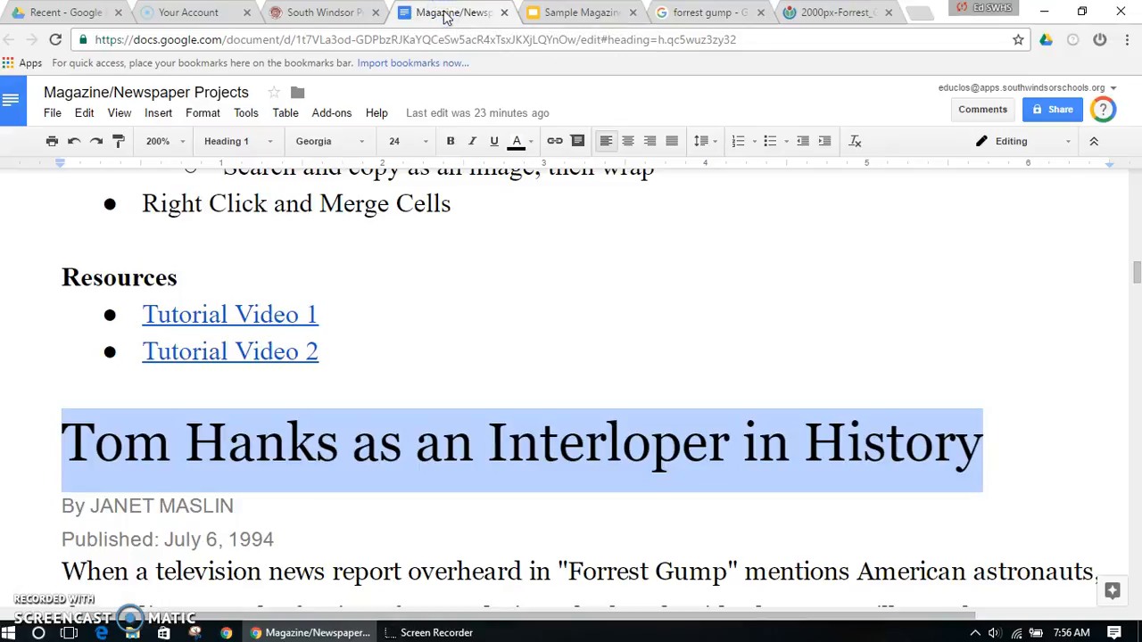
drag(1136, 306, 1136, 541)
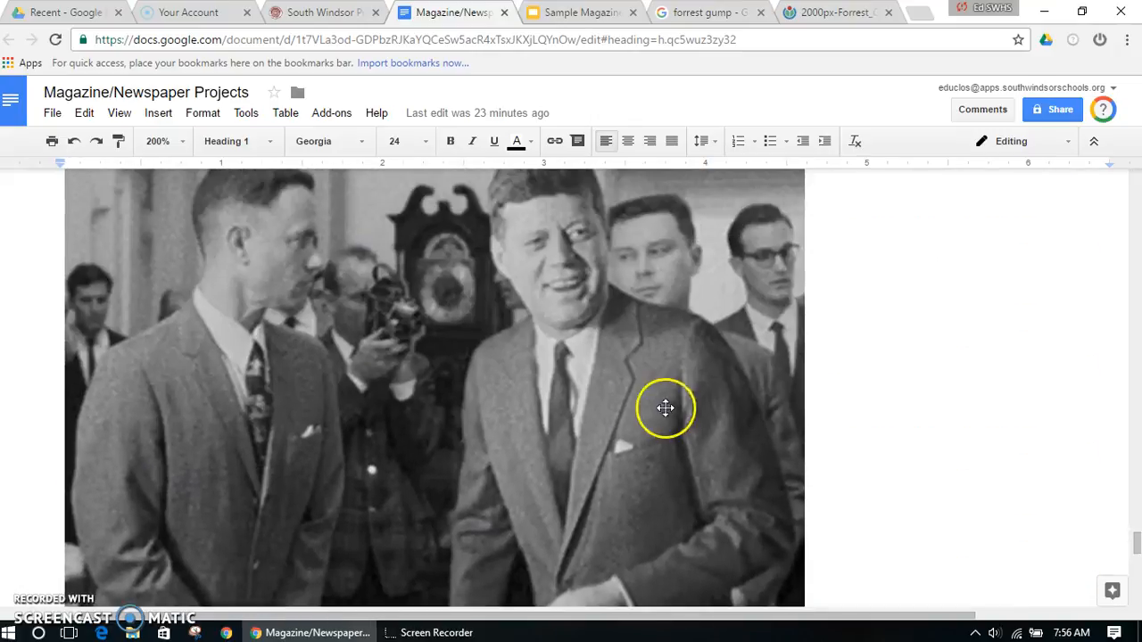
right_click(608, 398)
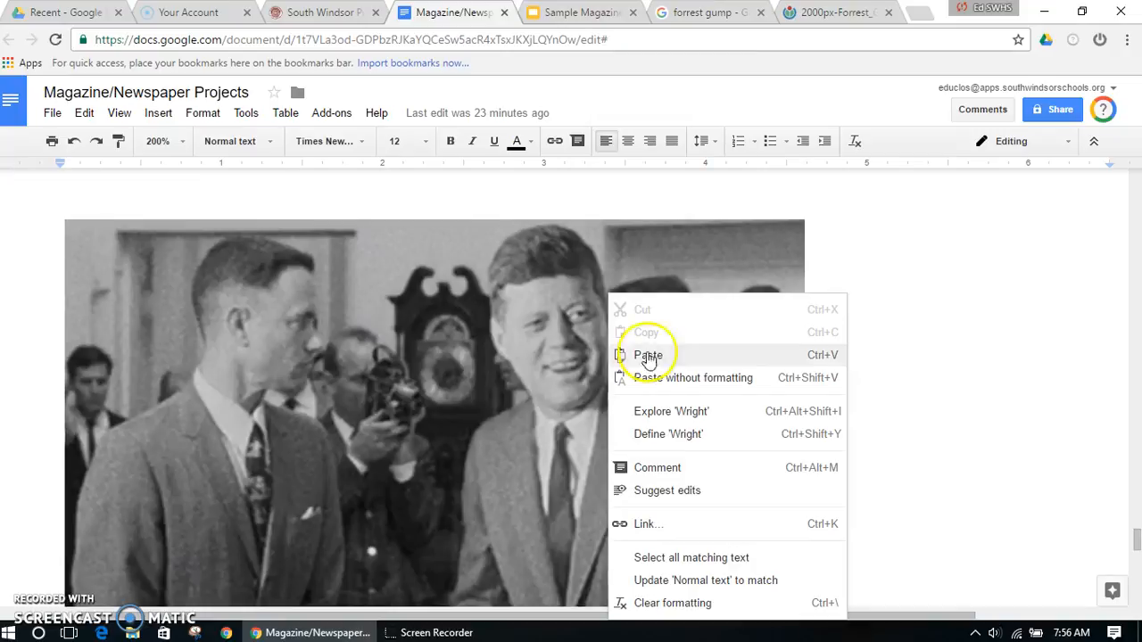
click(495, 346)
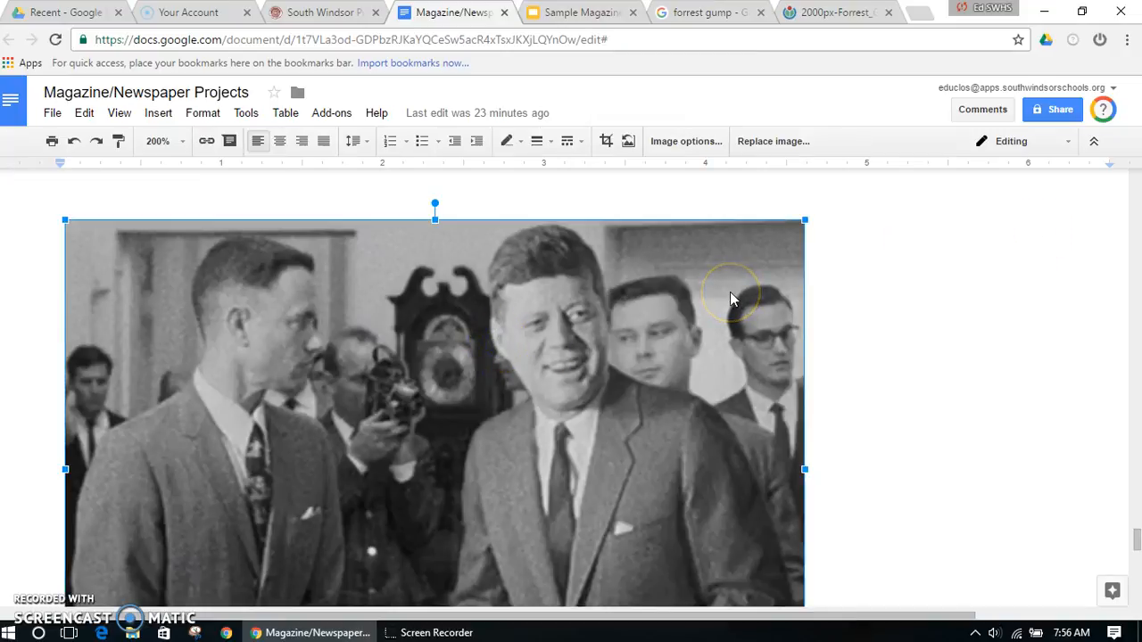
Step: Paste the photo below the logo on the Sample Magazine slide, enlarge it to nearly the slide's width, and nudge it slightly down
click(567, 14)
click(590, 379)
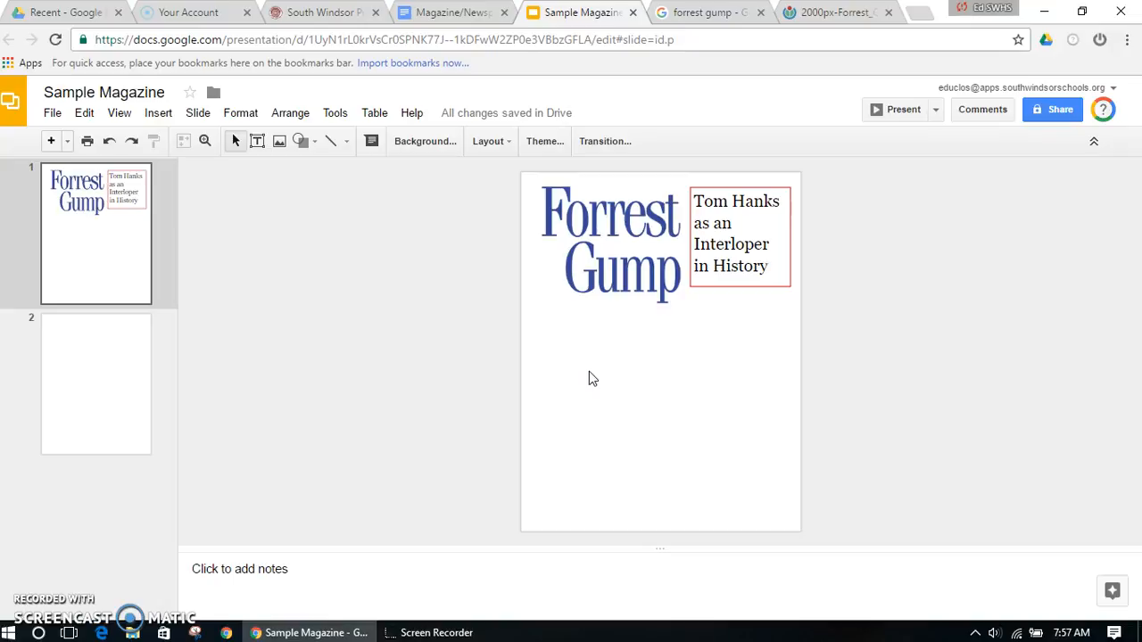
key(ctrl+v)
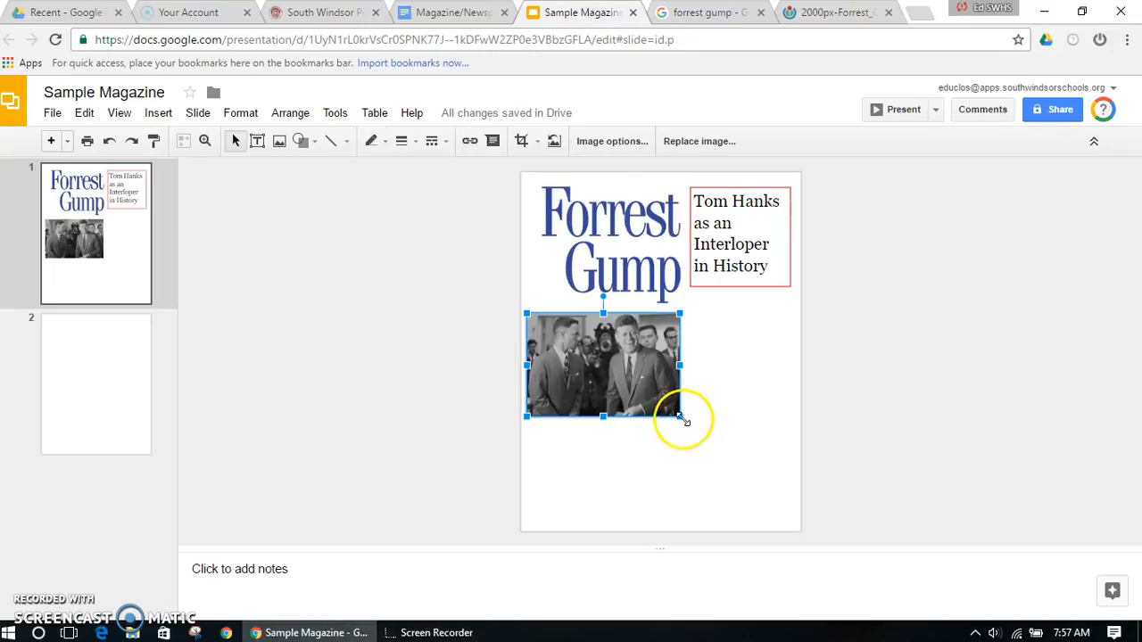
drag(676, 416, 763, 496)
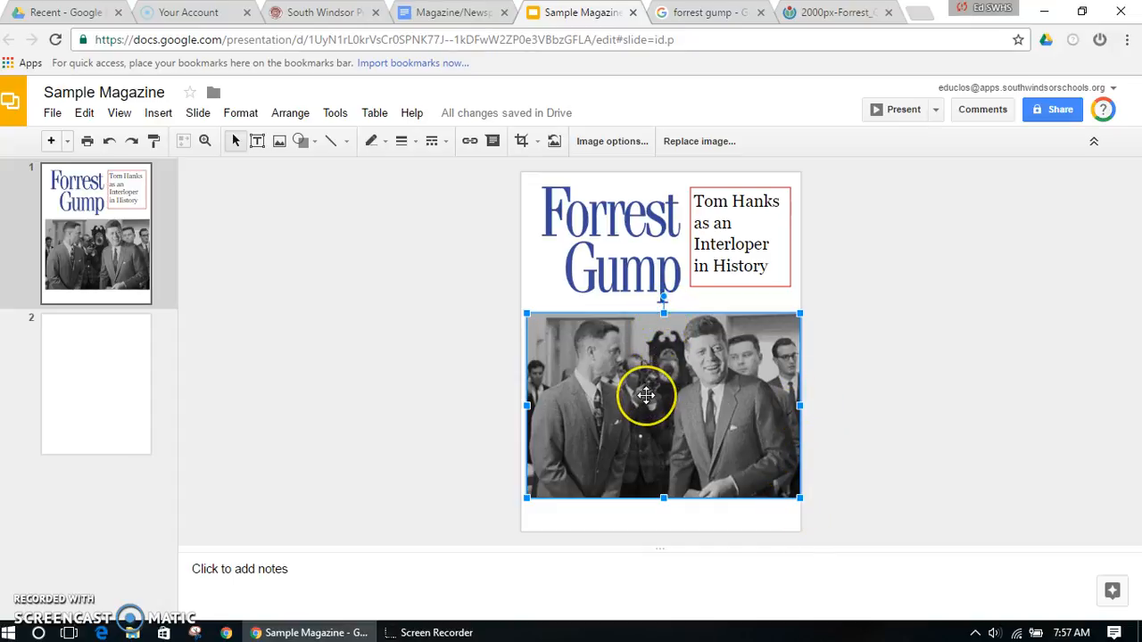
drag(645, 395, 646, 399)
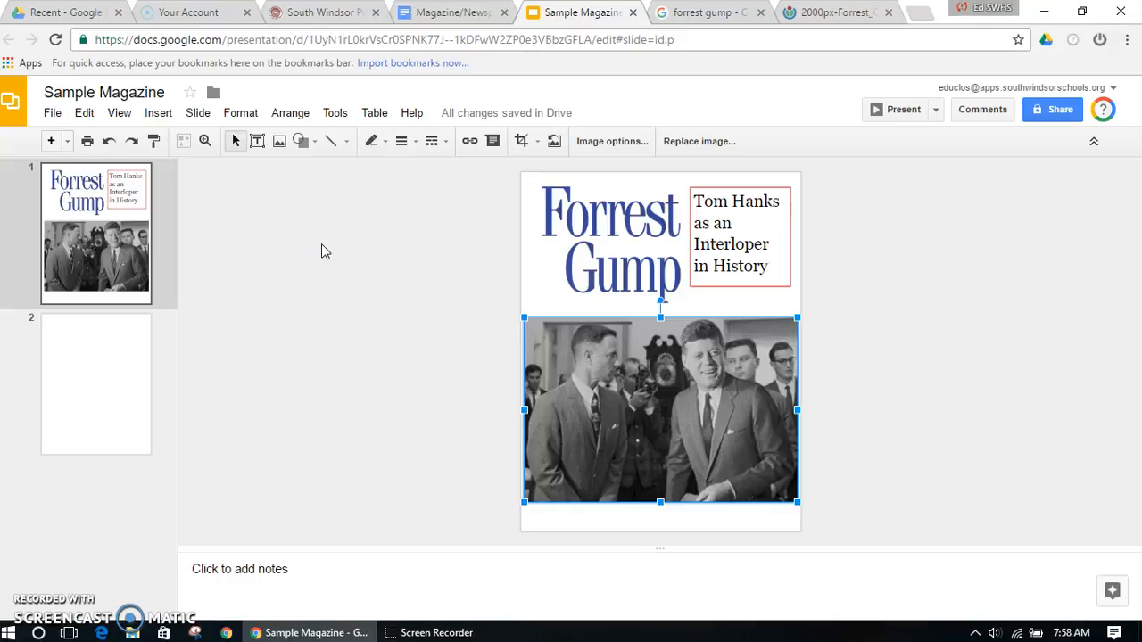
Step: Draw a text box over the lower left part of the photo
click(257, 141)
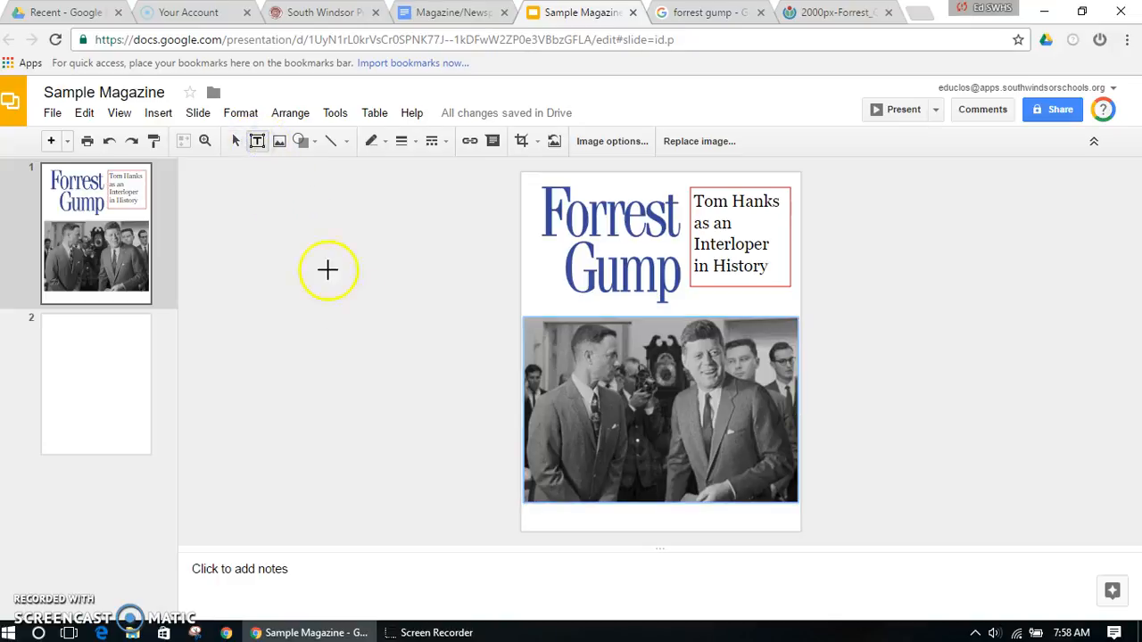
drag(535, 416, 631, 487)
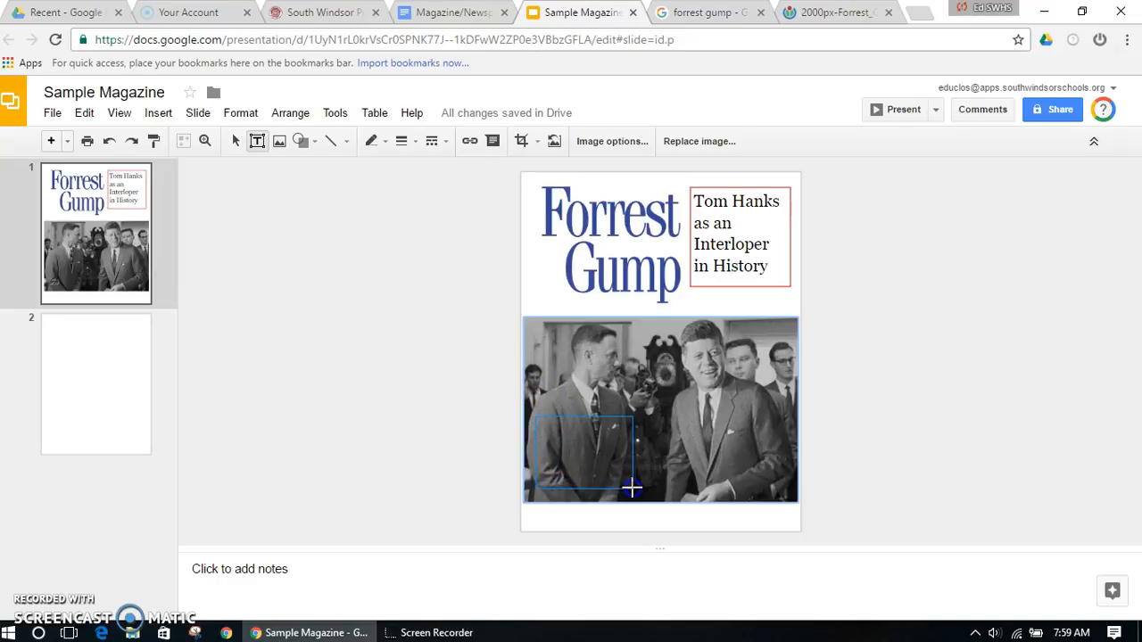
drag(631, 487, 631, 487)
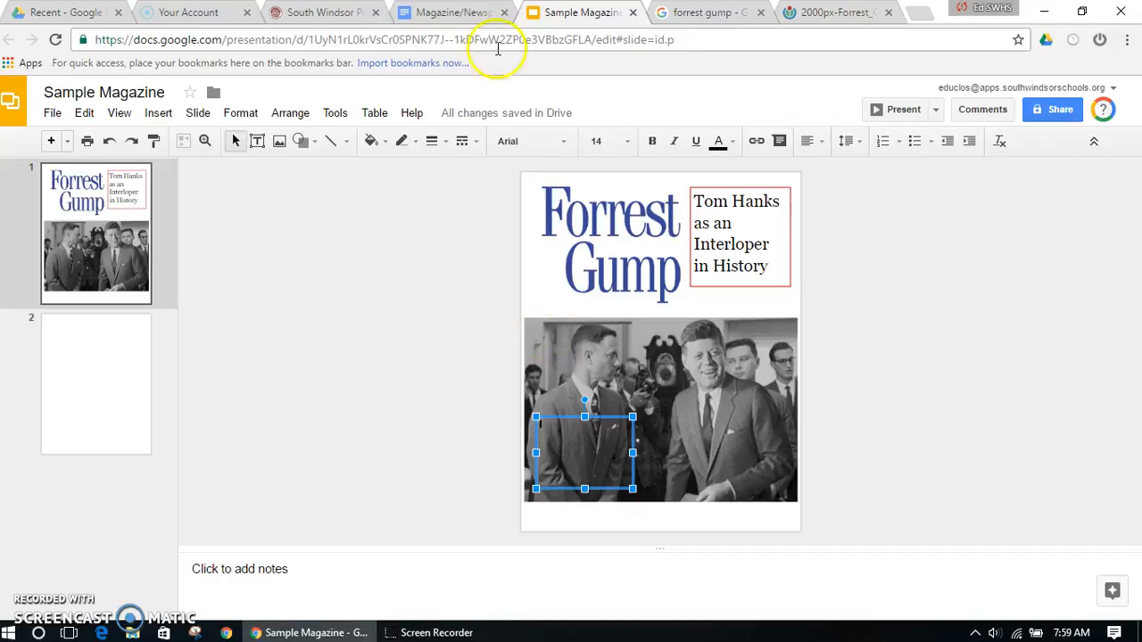
Step: Copy "Life is a box of chocolates, you never know what you're gonna' get." from the document's end and paste it into the new text box
click(471, 16)
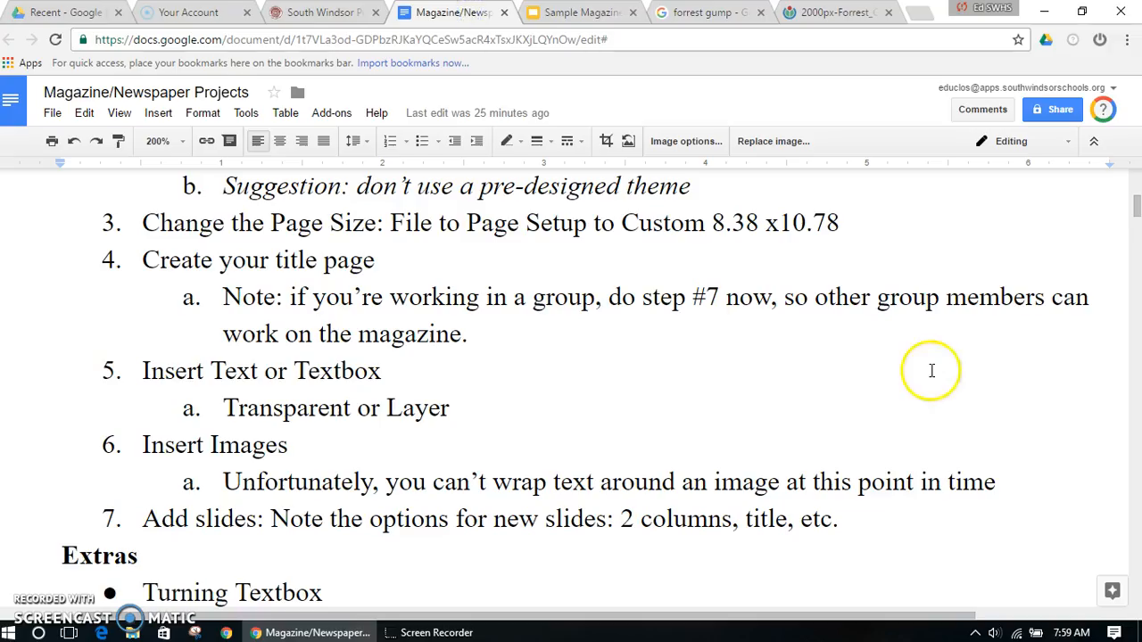
drag(1136, 207, 1136, 558)
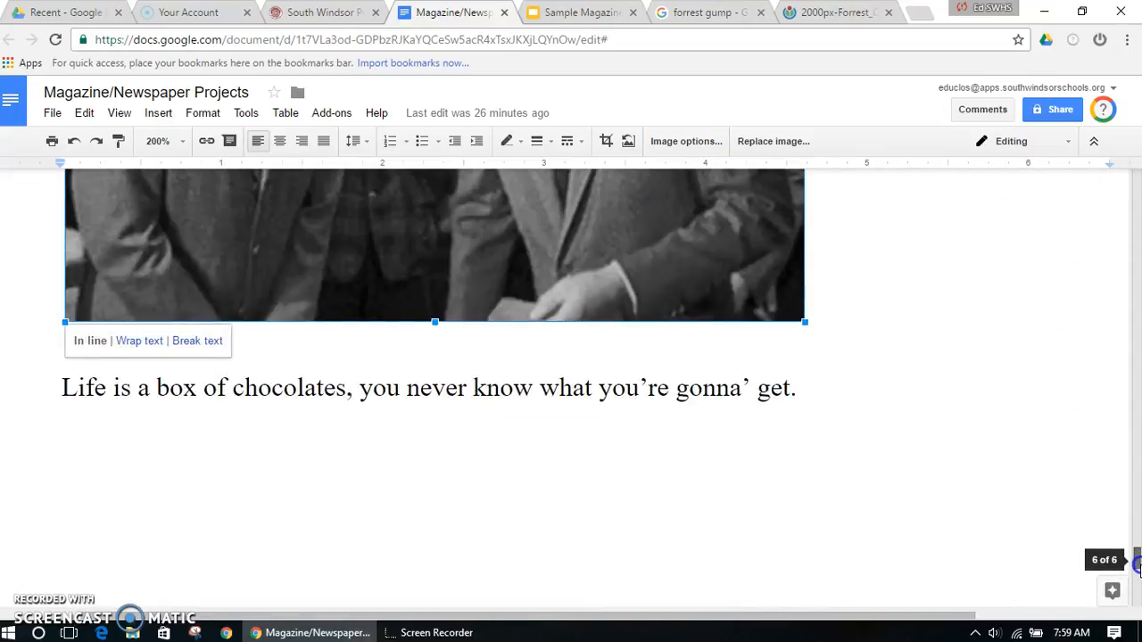
drag(51, 387, 801, 382)
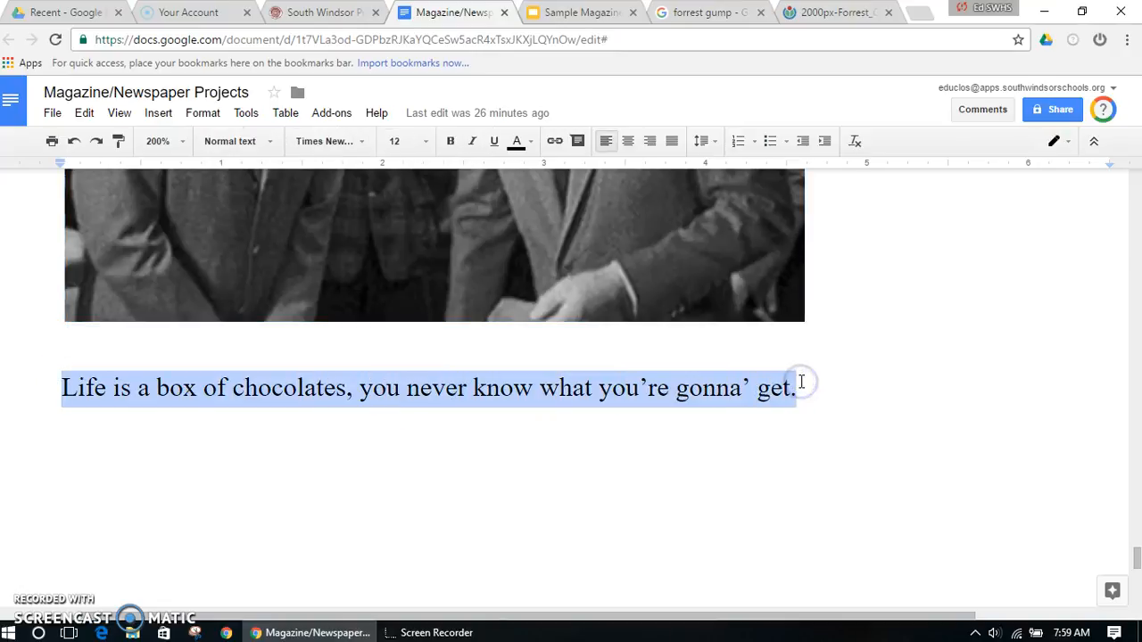
click(581, 16)
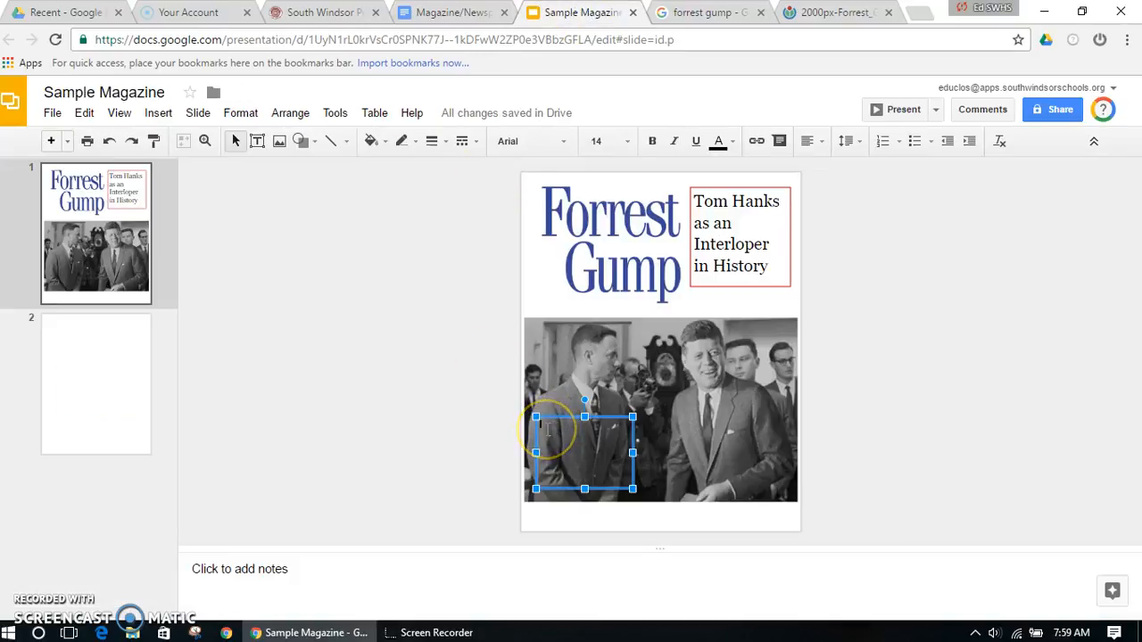
key(ctrl+v)
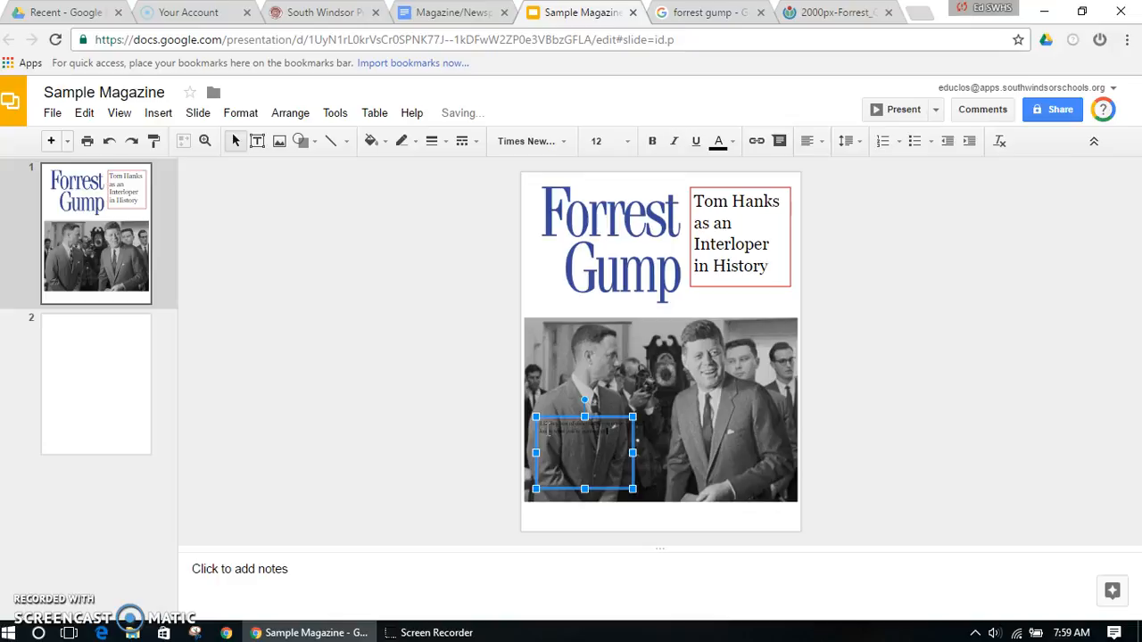
Step: Fill the quote text box with white and lower its upper edge slightly
drag(565, 433, 595, 446)
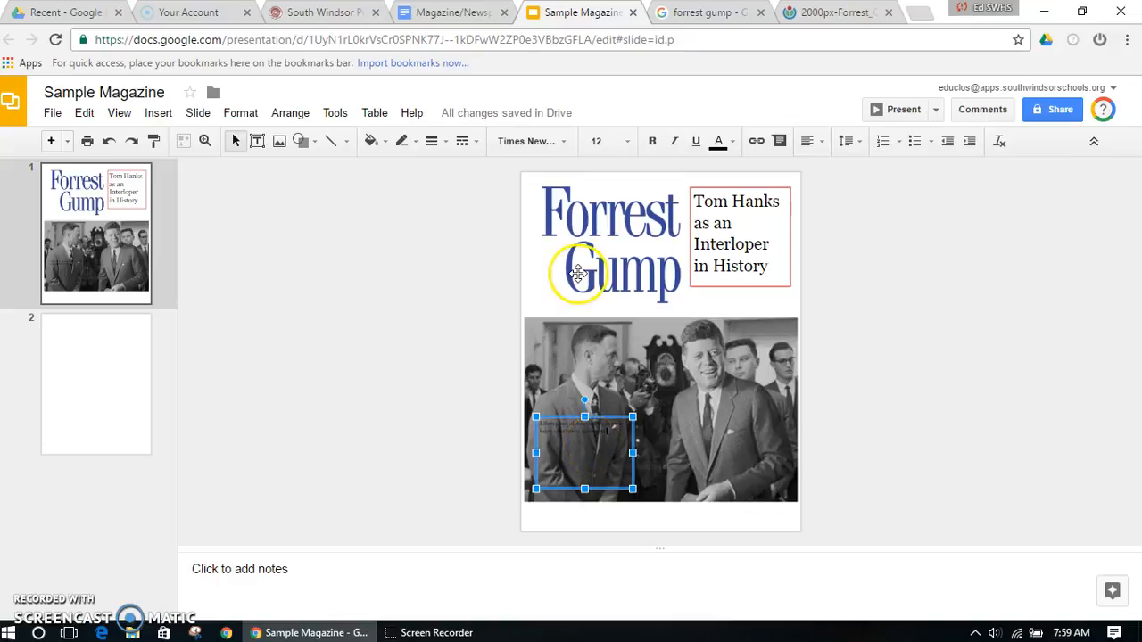
click(371, 143)
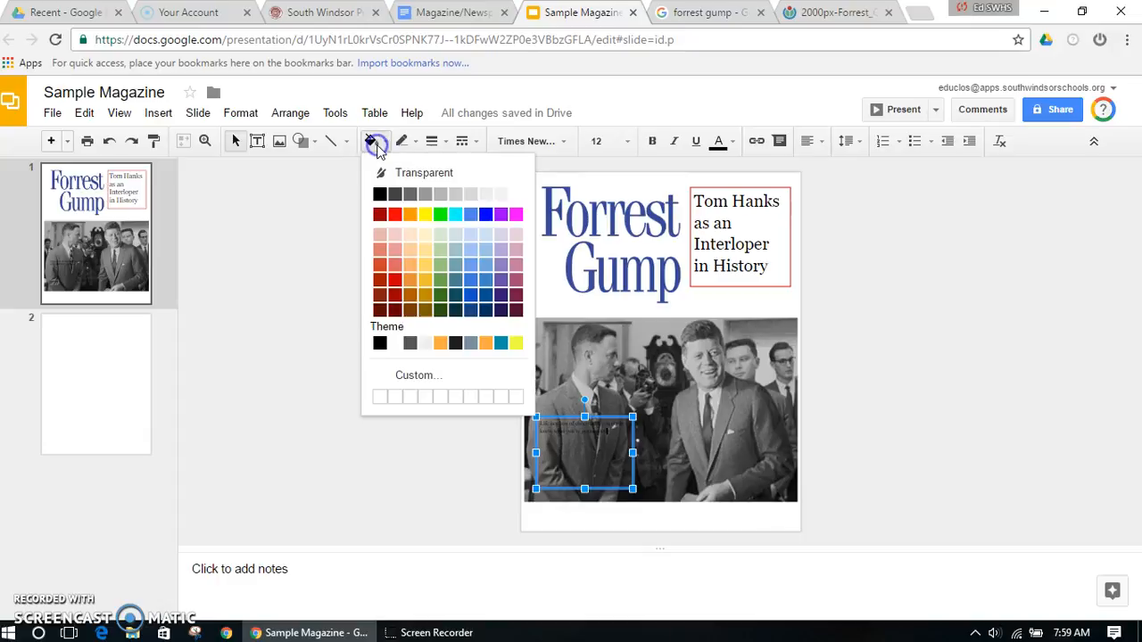
click(516, 194)
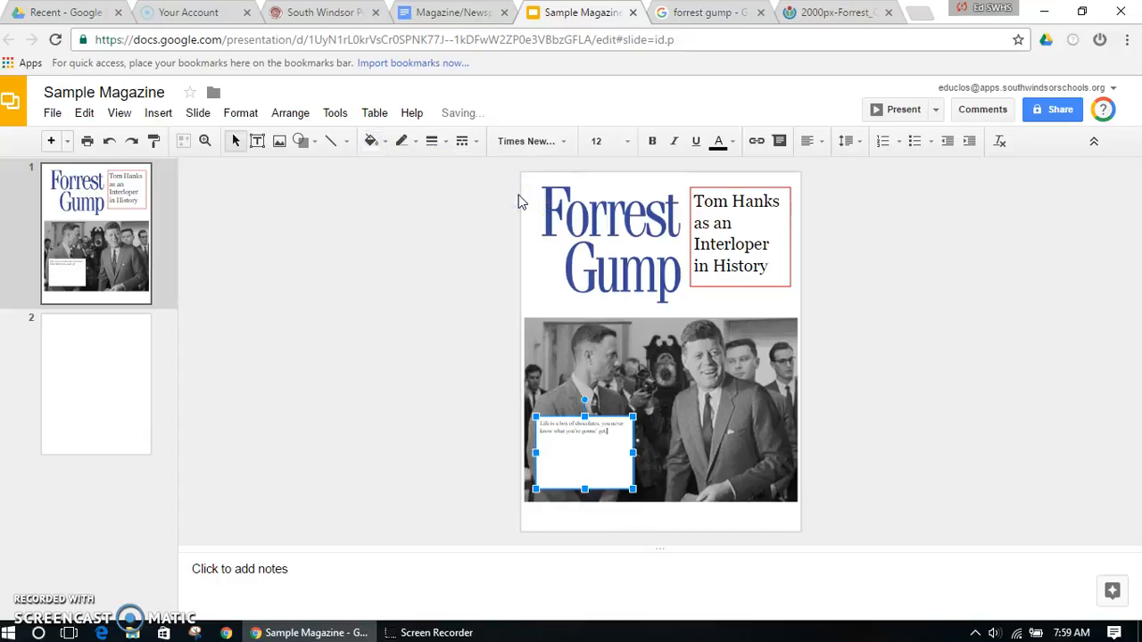
drag(584, 417, 585, 427)
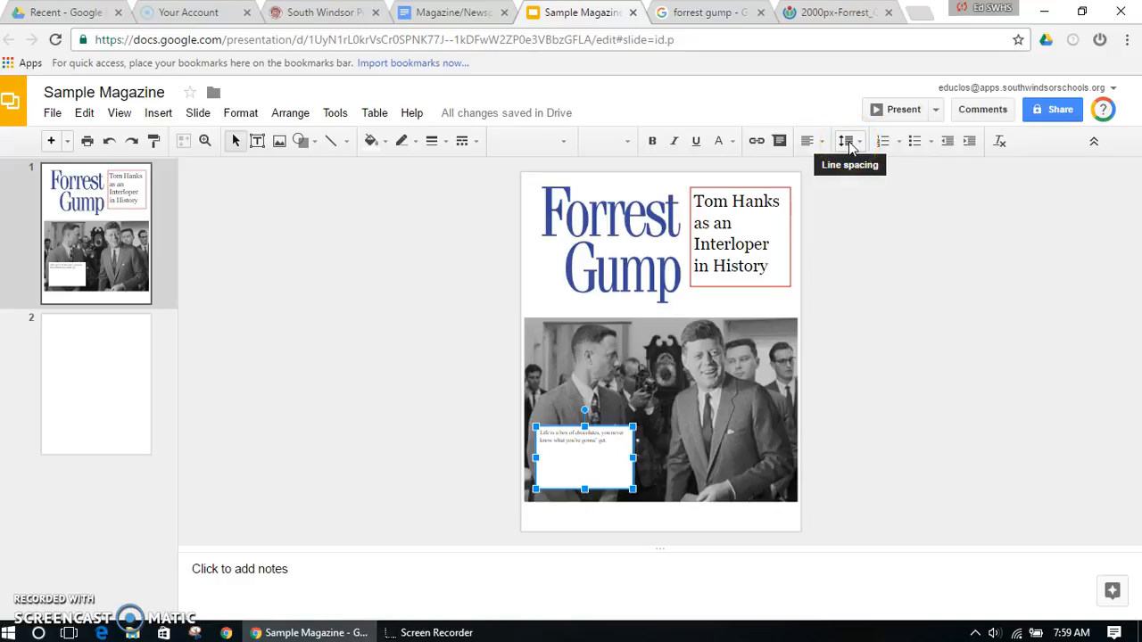
Step: Enlarge the quote text in the white box, trying font size 30 and settling on 24
key(ctrl+minus)
key(ctrl+minus)
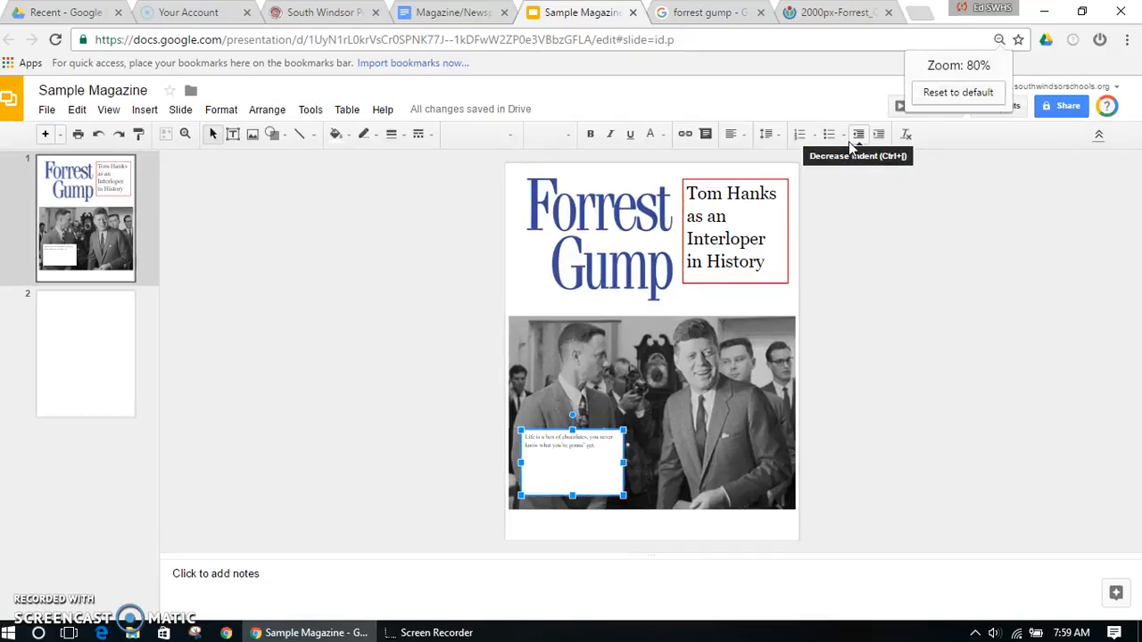
key(ctrl+minus)
key(ctrl+minus)
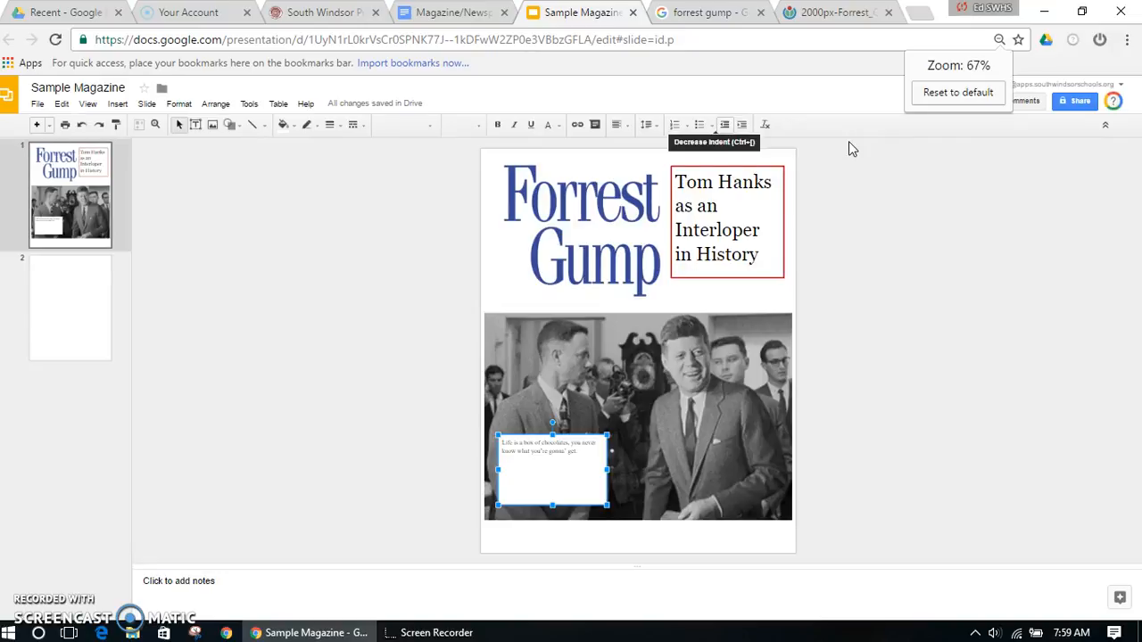
click(563, 458)
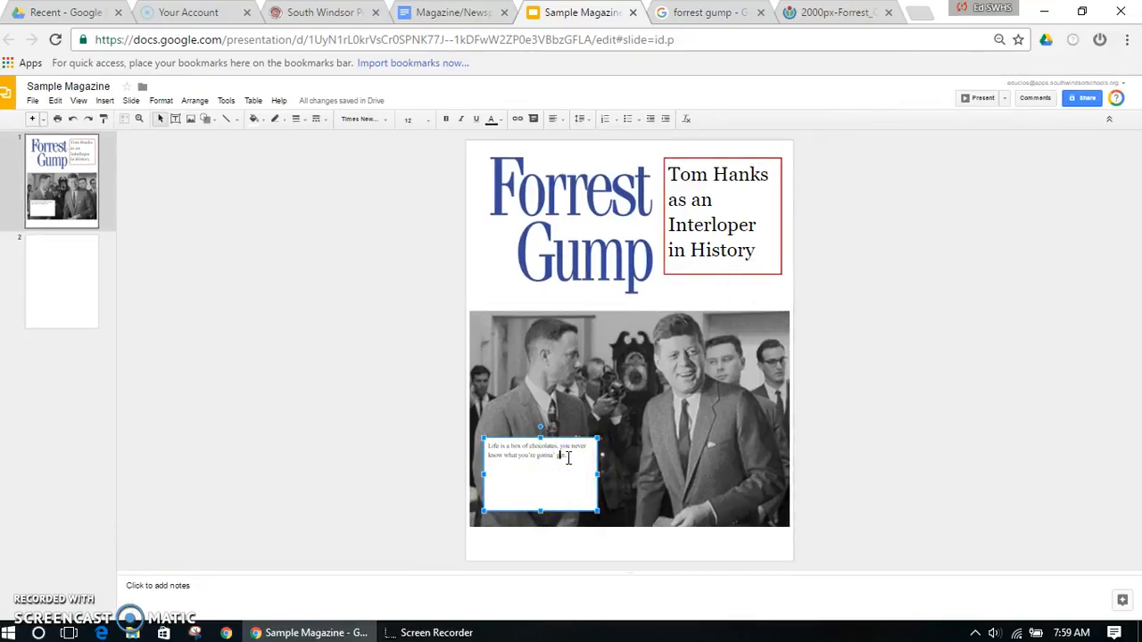
drag(568, 458, 466, 440)
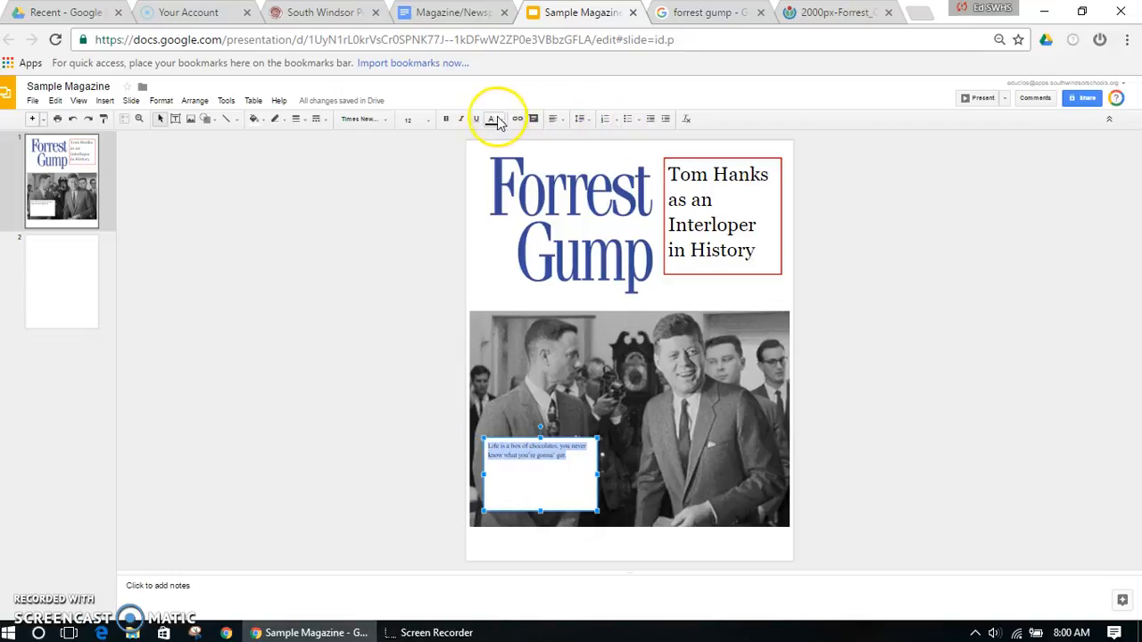
click(422, 120)
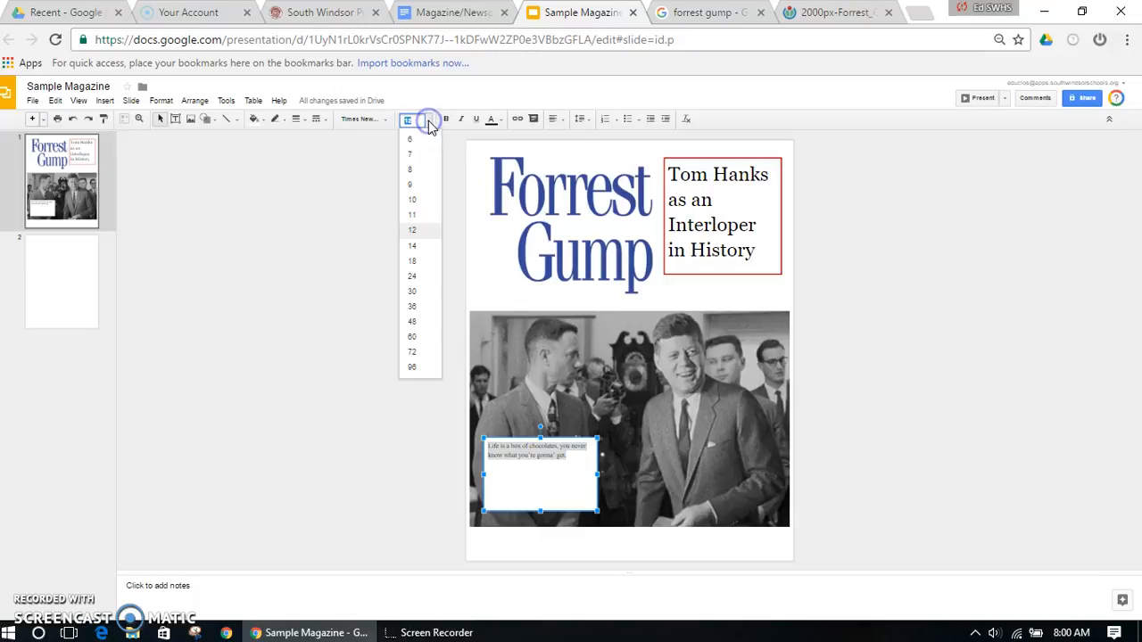
click(423, 291)
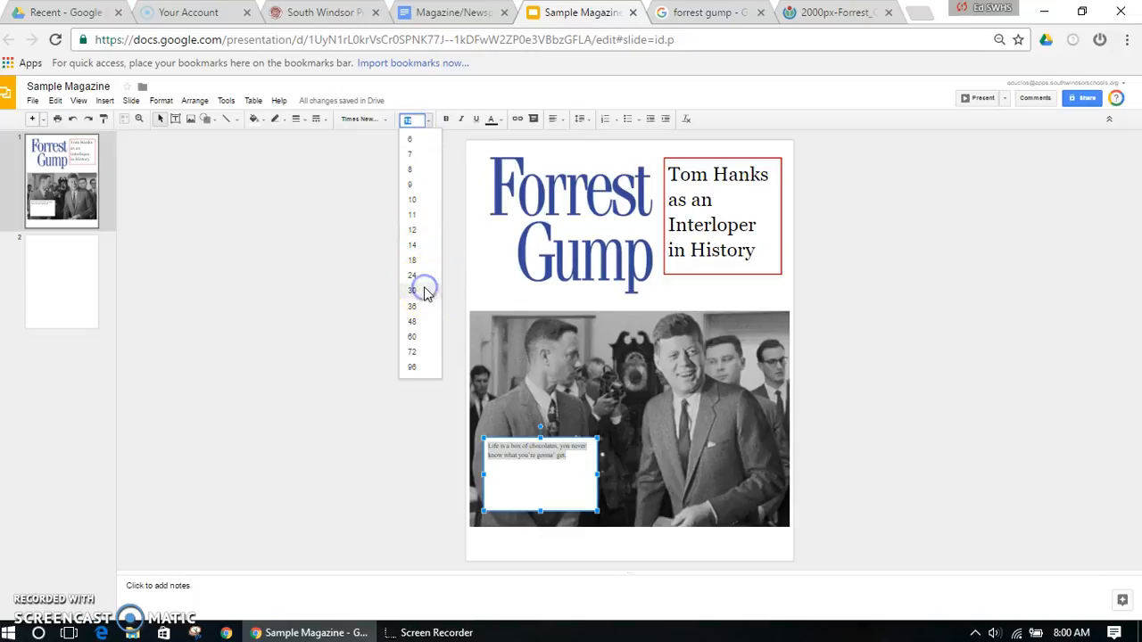
click(411, 120)
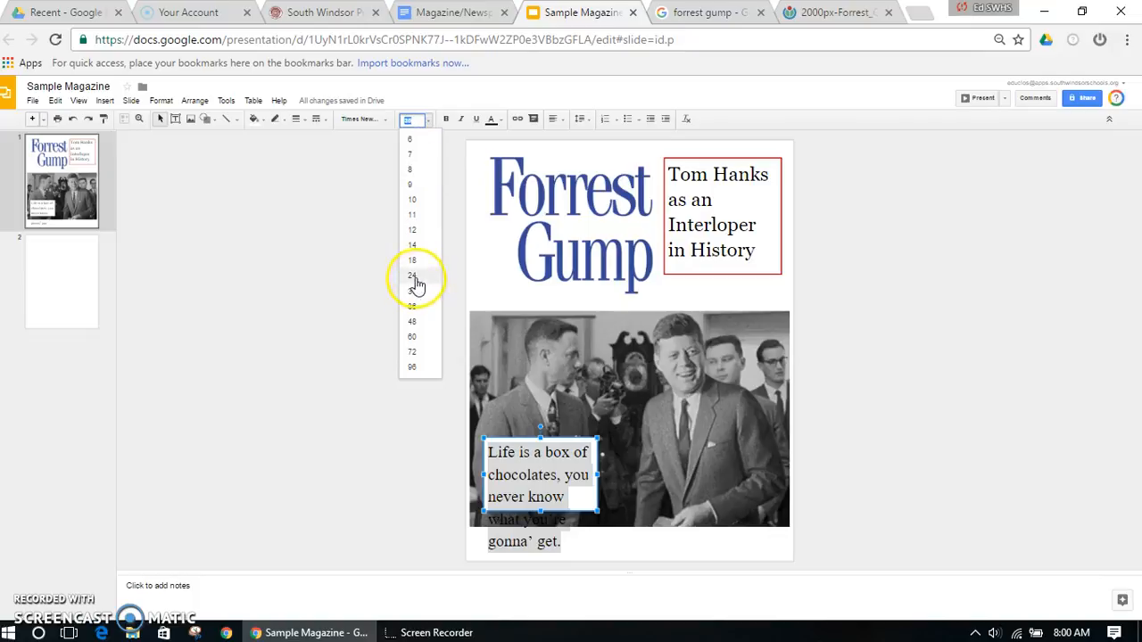
click(415, 277)
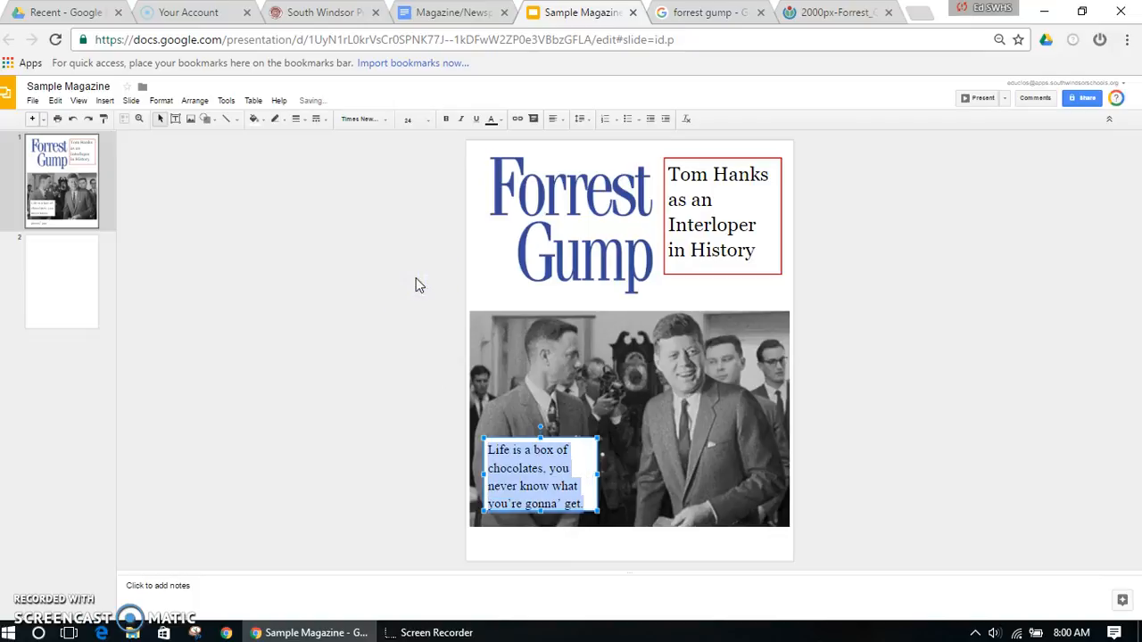
Step: Extend the quote box's lower edge slightly so the whole text fits inside
click(540, 512)
drag(541, 515, 541, 520)
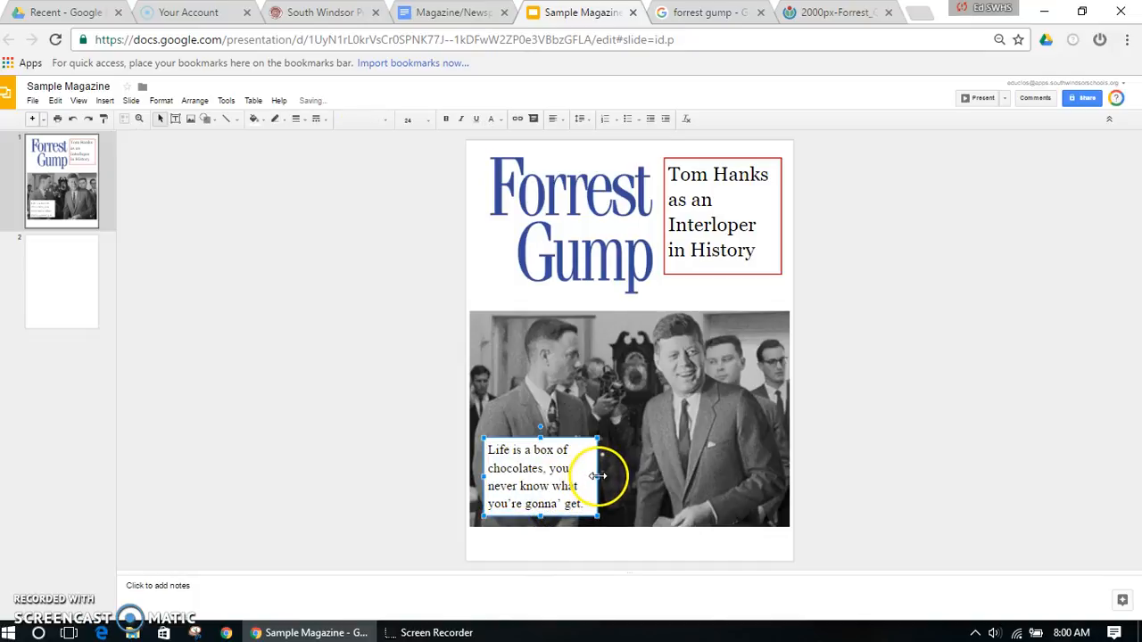
click(564, 476)
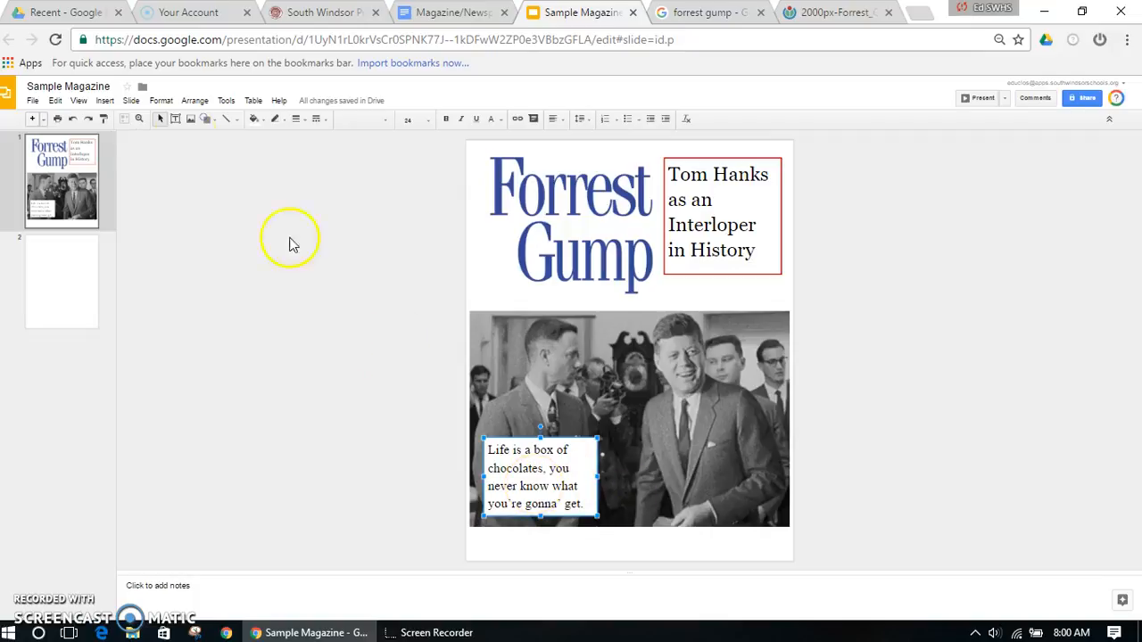
Step: Add a white-filled text box over the photo's lower right part and paste in the article's opening sentence copied from the document
click(177, 123)
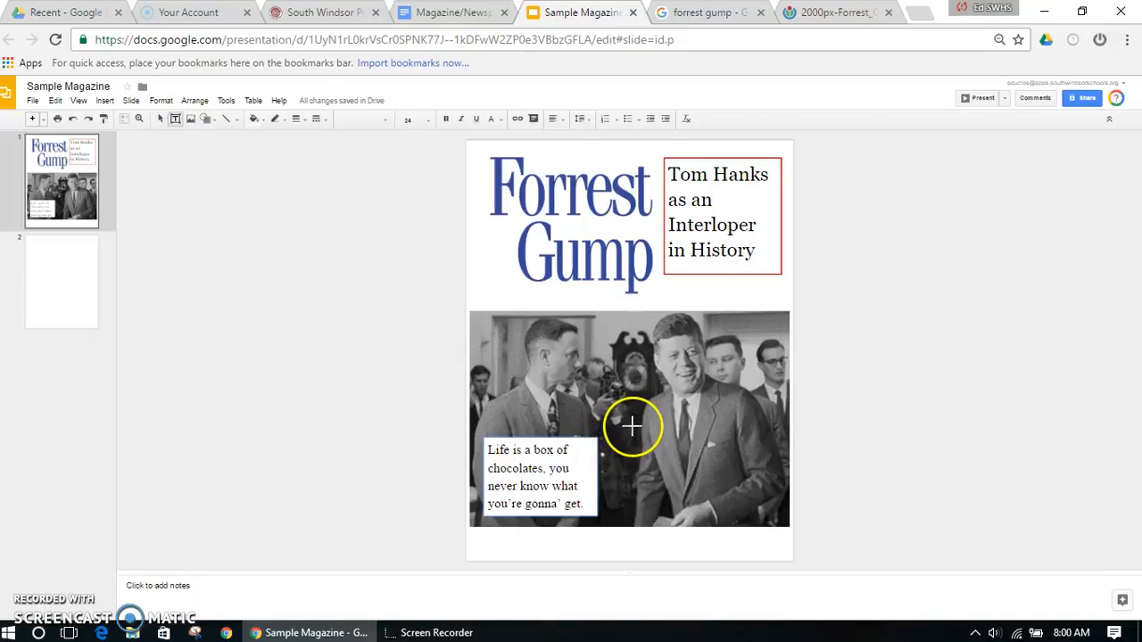
drag(631, 419, 777, 512)
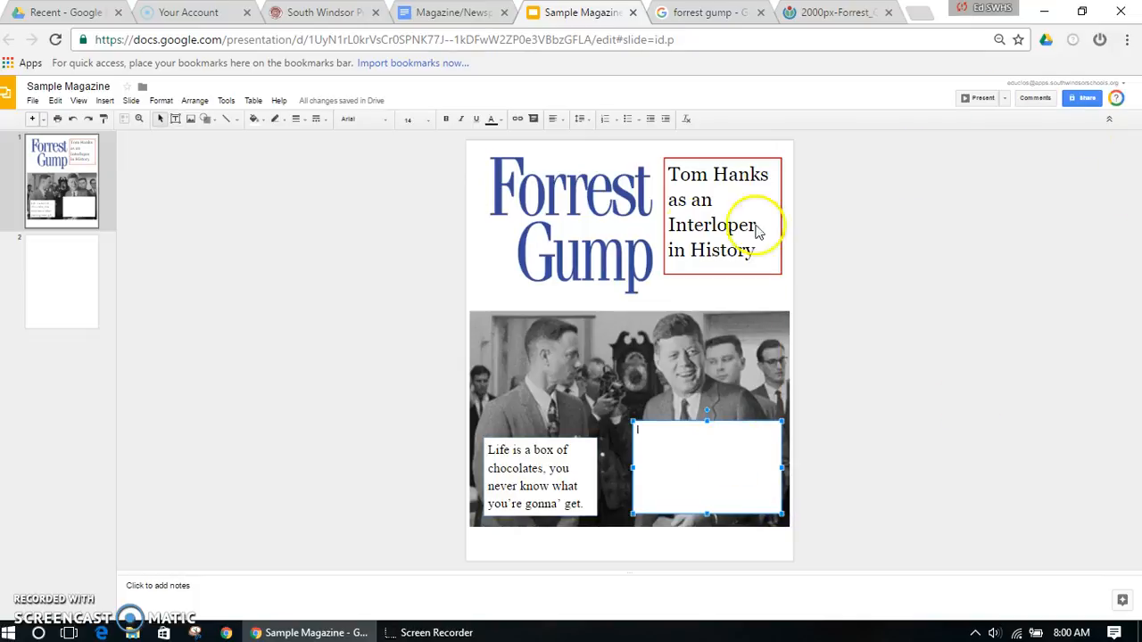
click(443, 13)
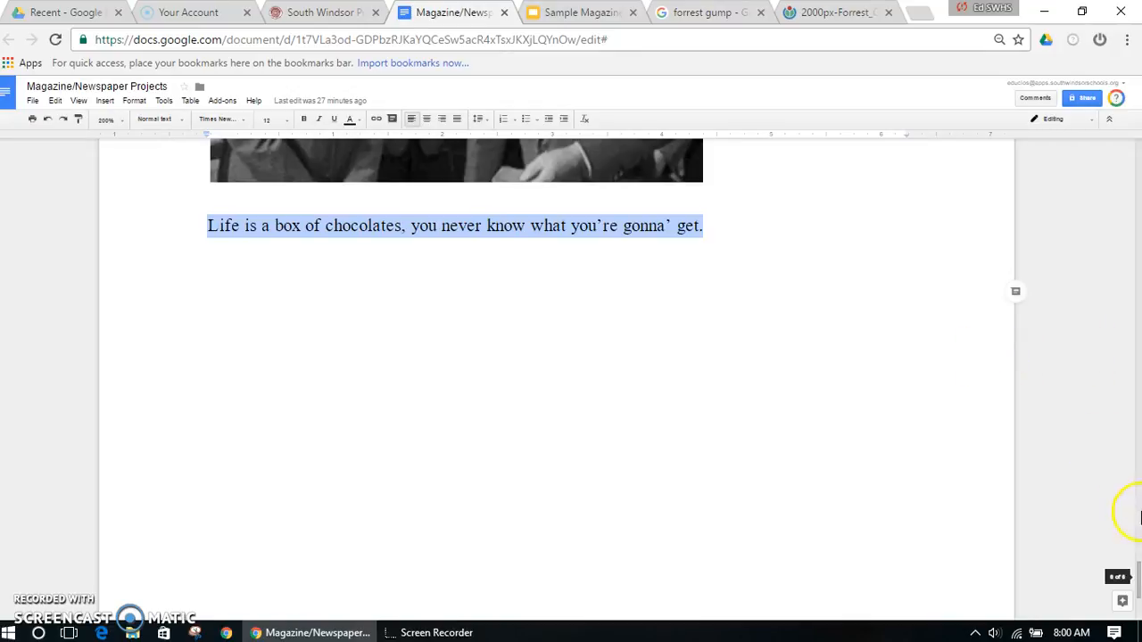
drag(1137, 575, 1135, 257)
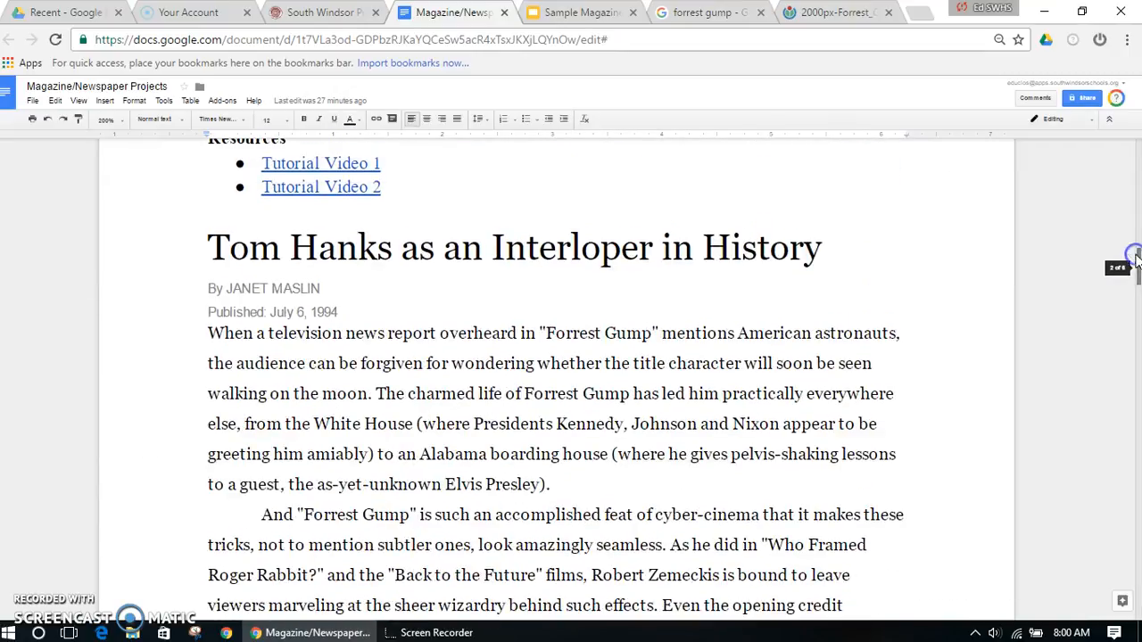
drag(208, 333, 378, 388)
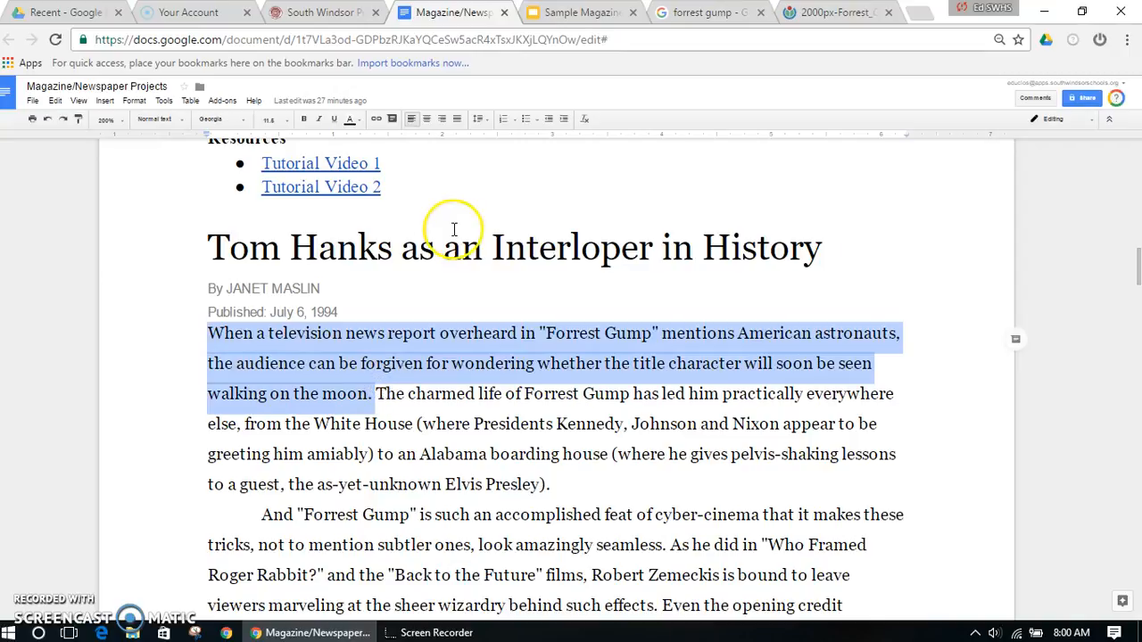
click(569, 14)
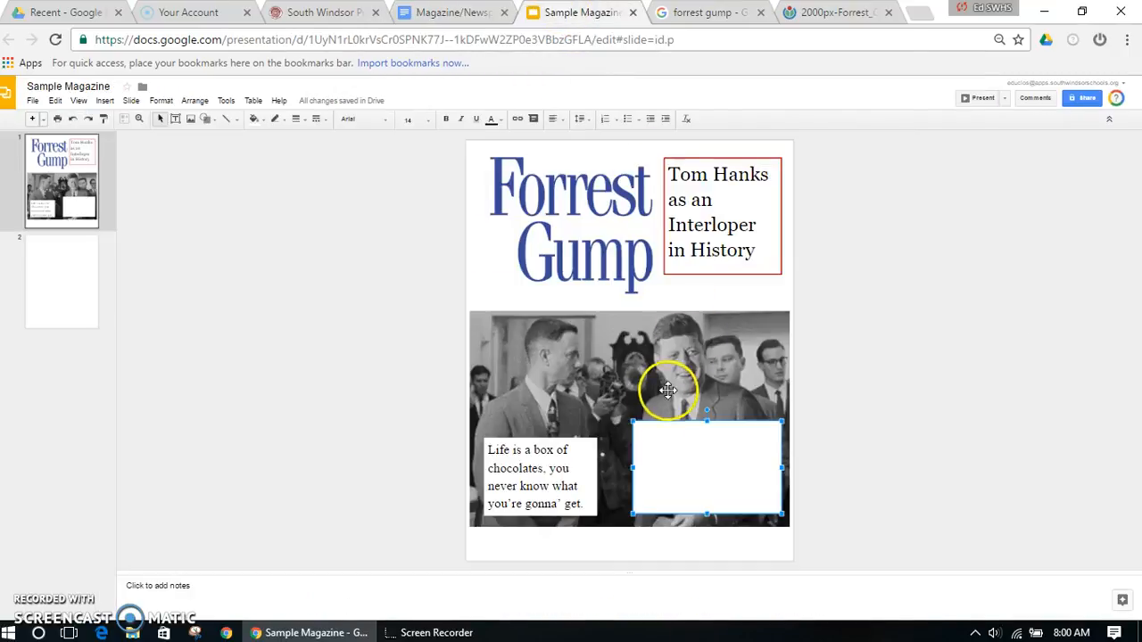
text(When a television news report overheard in "Forrest Gump" mentions American astronauts, the audience can be forgiven for wondering whether the title character will soon be seen walking on the moon.)
click(720, 484)
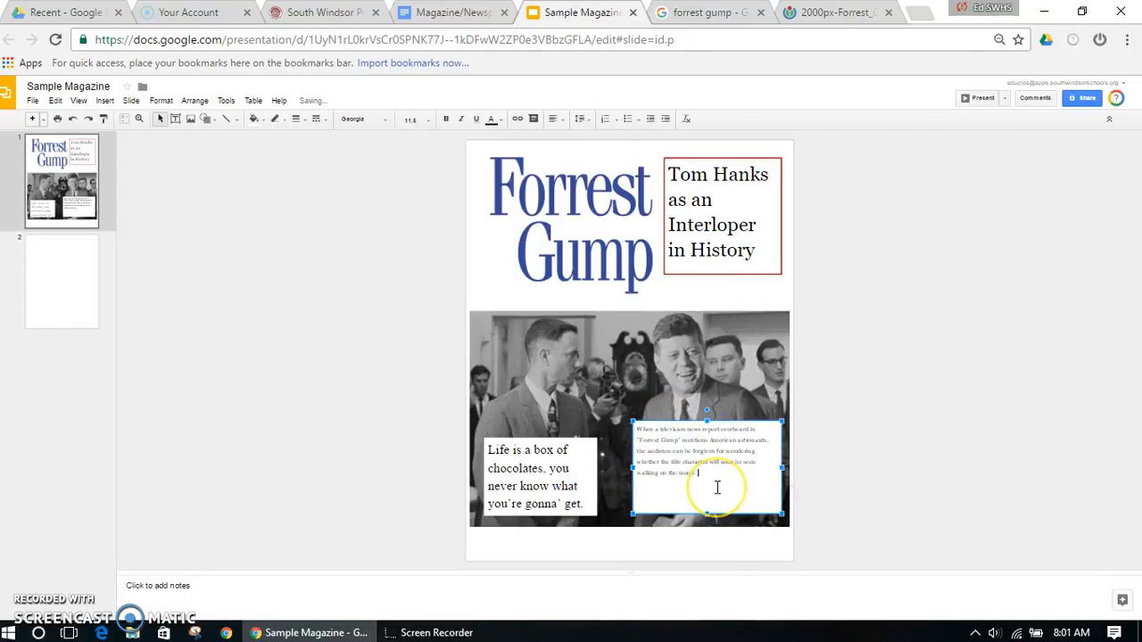